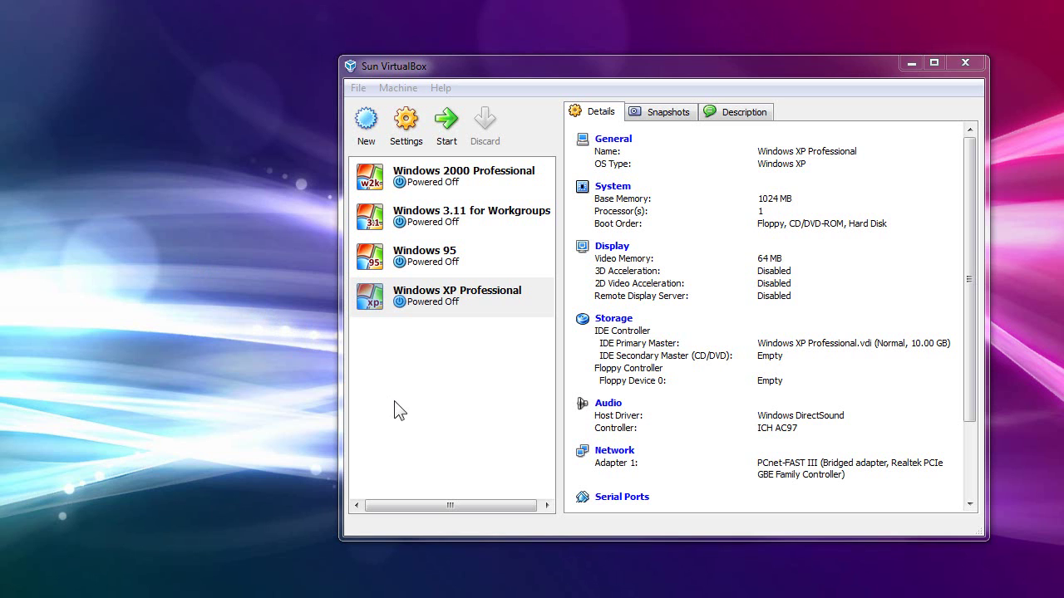
# Select the Windows XP Professional VM in the VirtualBox list and boot it
pyautogui.click(421, 304)
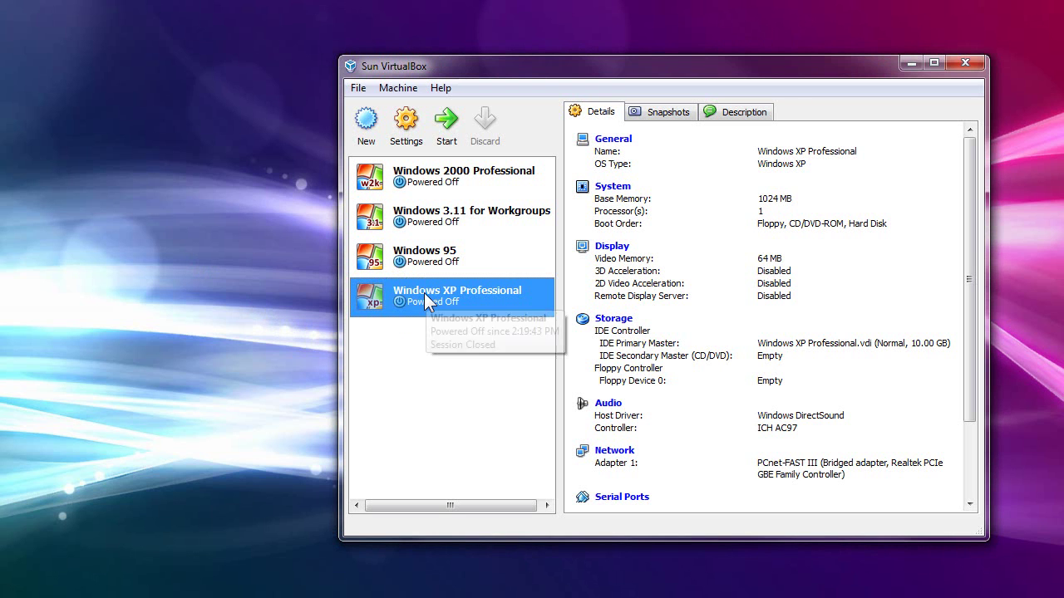
pyautogui.doubleClick(424, 292)
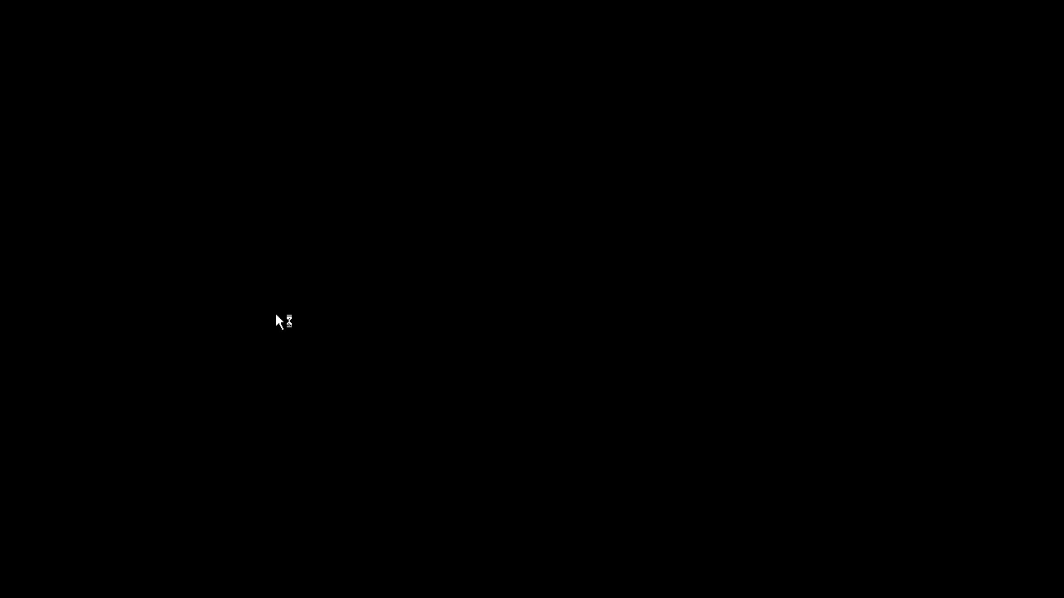
# Log in to the Windows XP user account at the welcome screen
pyautogui.press('Return')
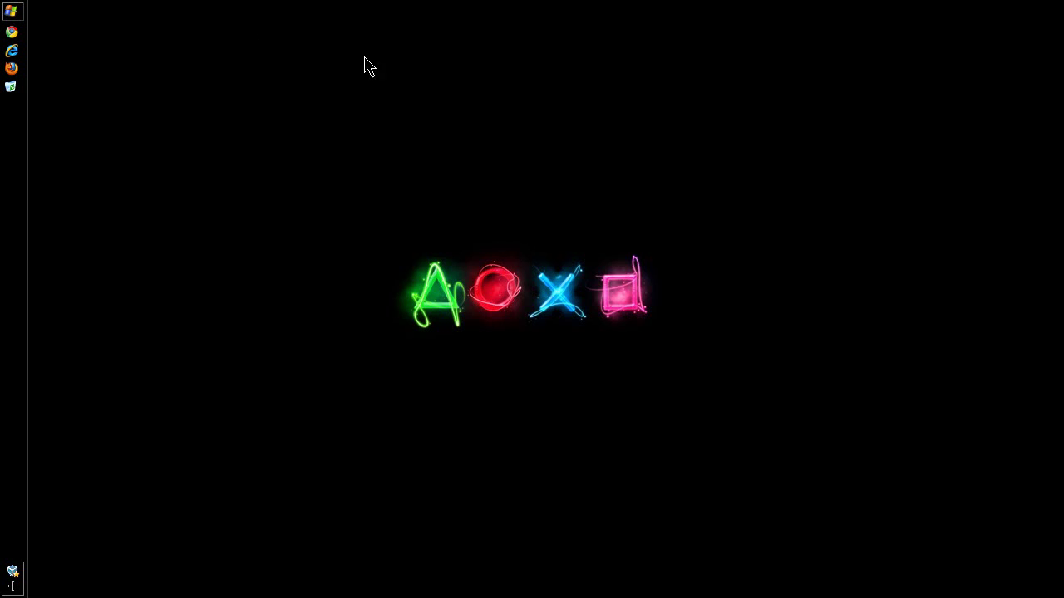
pyautogui.click(10, 10)
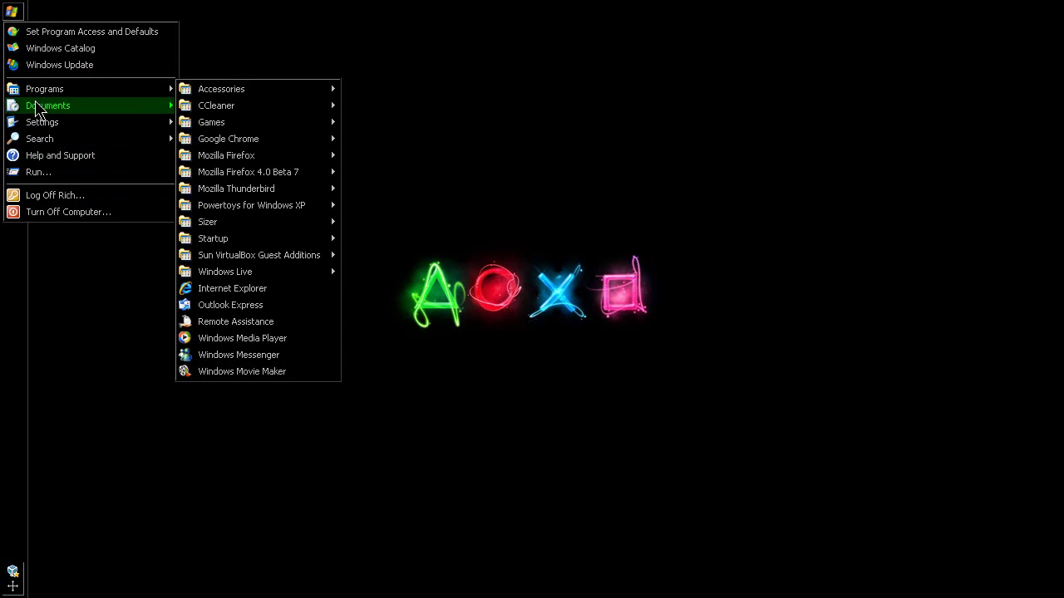
pyautogui.click(245, 152)
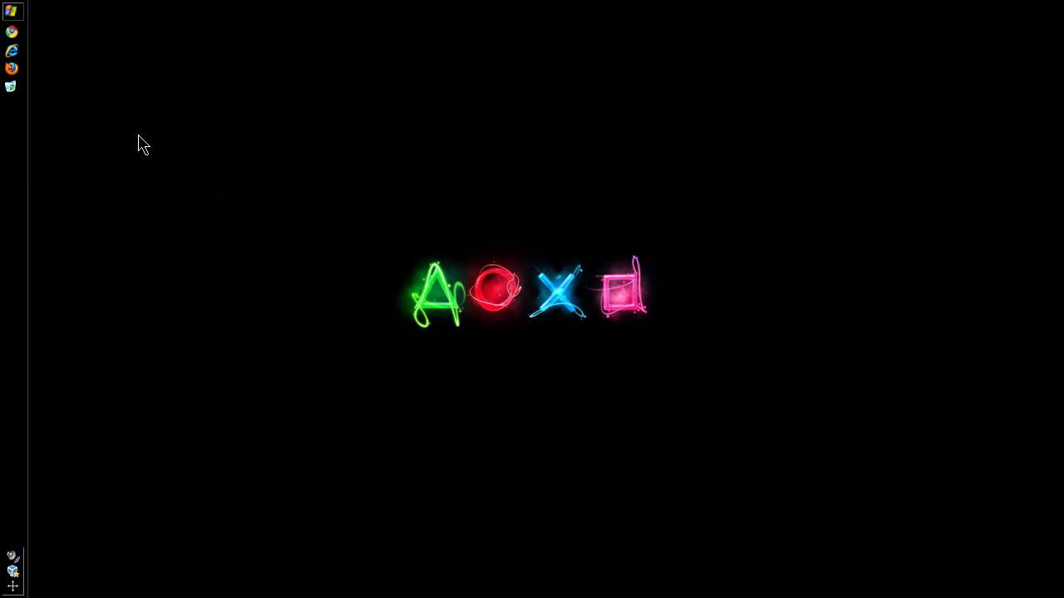
pyautogui.click(12, 87)
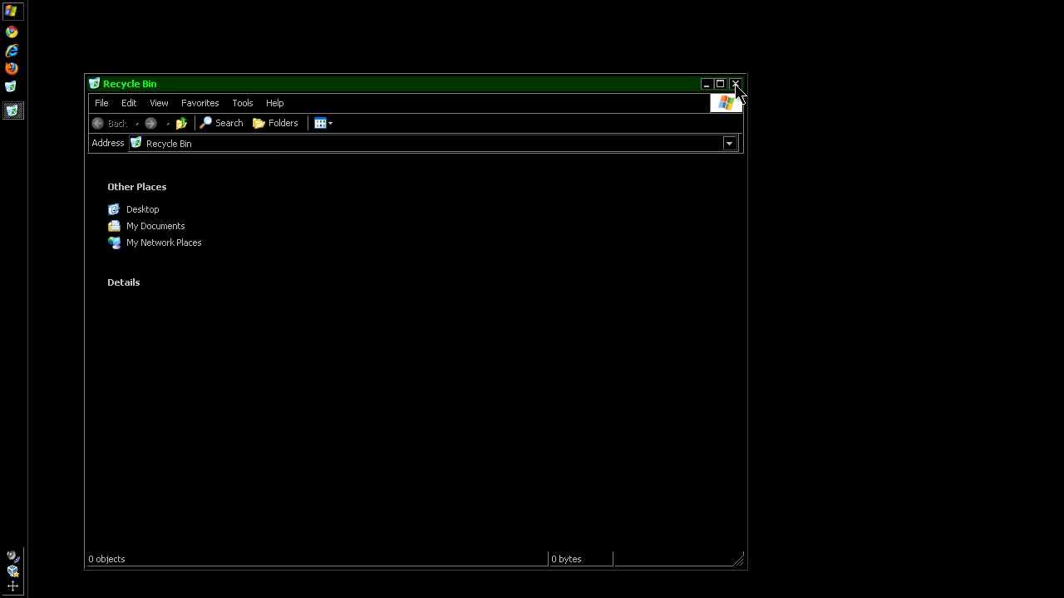
pyautogui.click(22, 11)
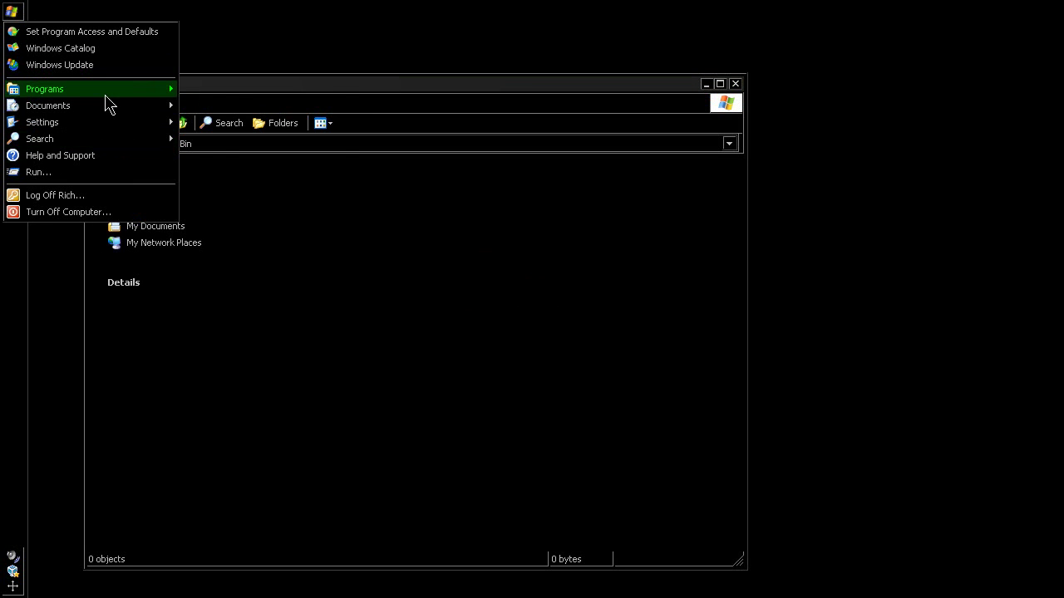
pyautogui.moveTo(107, 98)
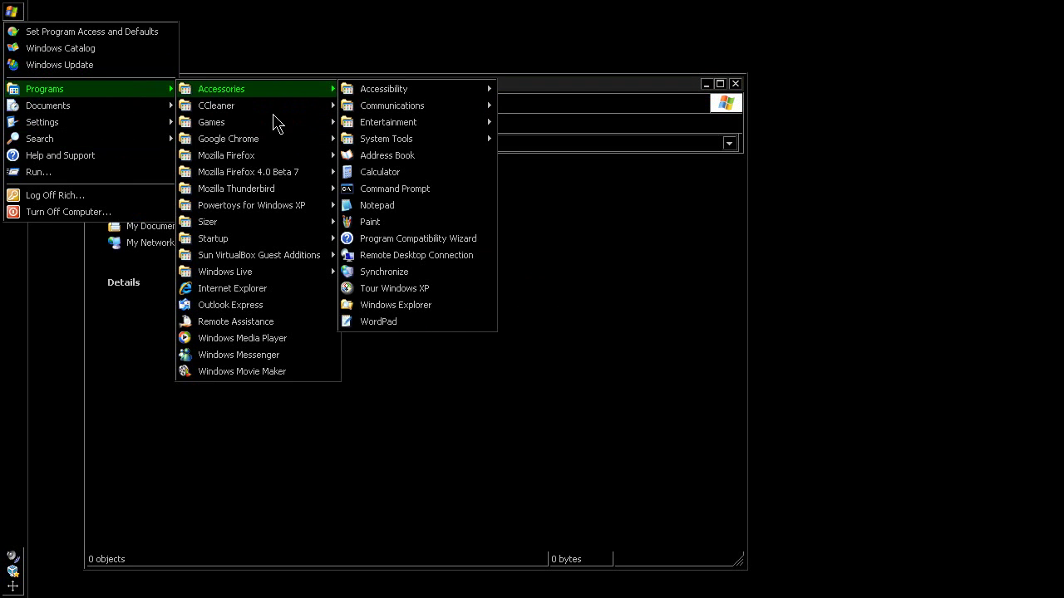
pyautogui.moveTo(258, 211)
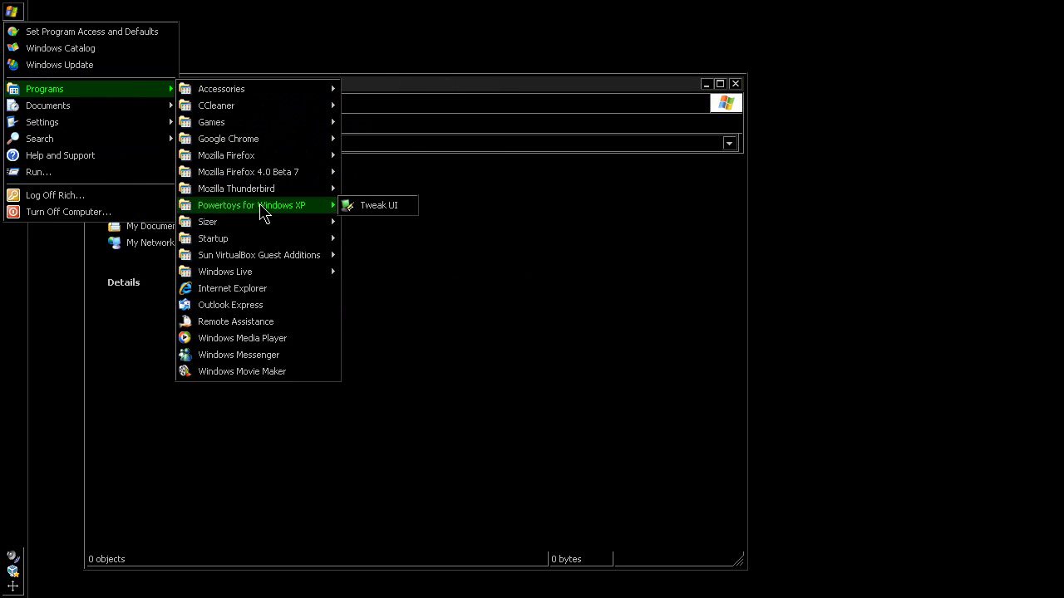
pyautogui.click(407, 94)
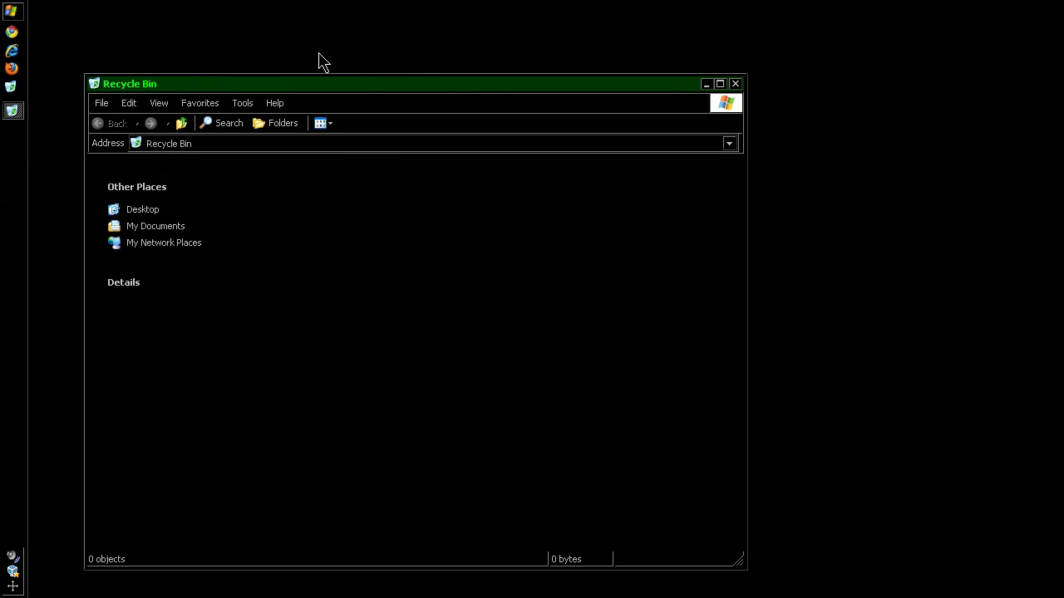
pyautogui.click(734, 83)
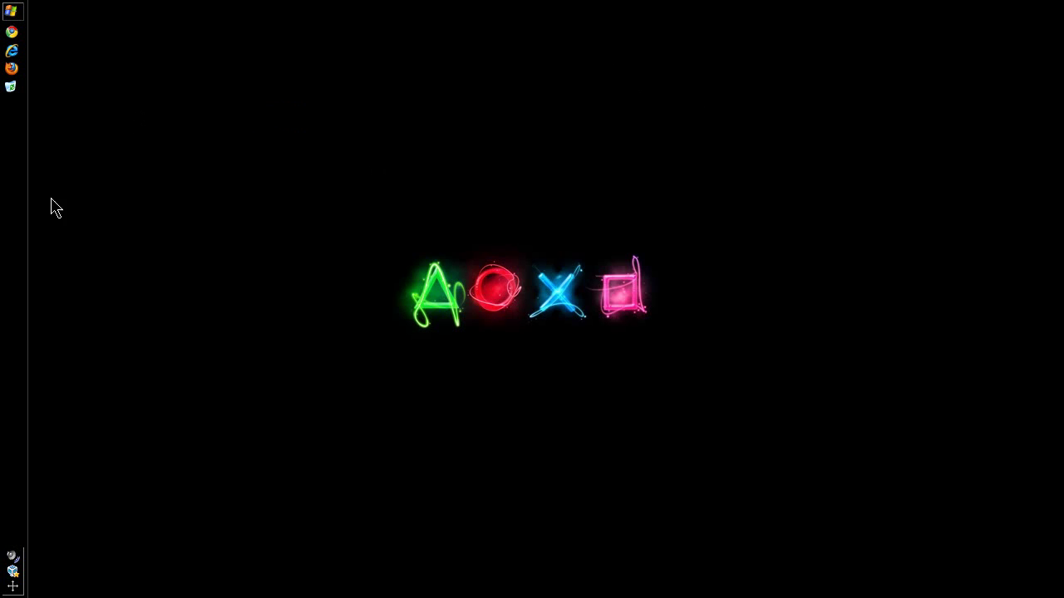
pyautogui.rightClick(17, 156)
pyautogui.click(50, 269)
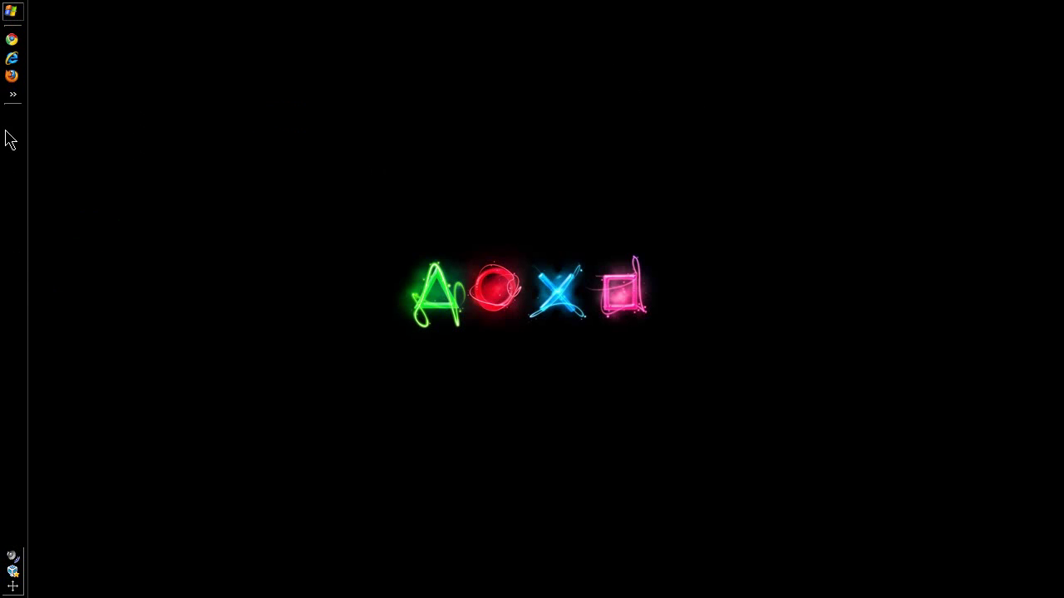
pyautogui.moveTo(16, 133); pyautogui.dragTo(122, 49)
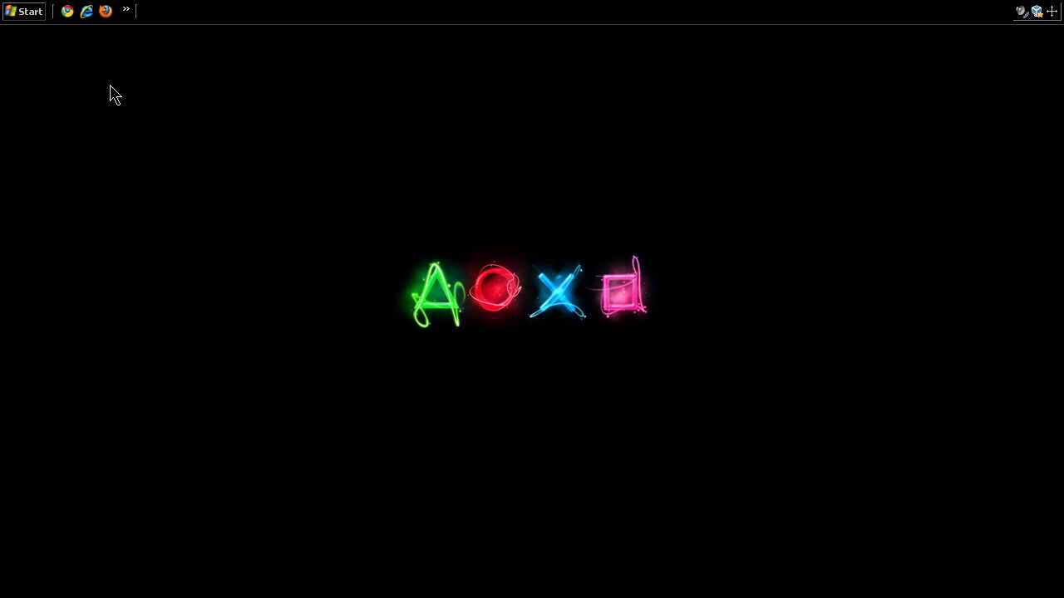
pyautogui.click(20, 13)
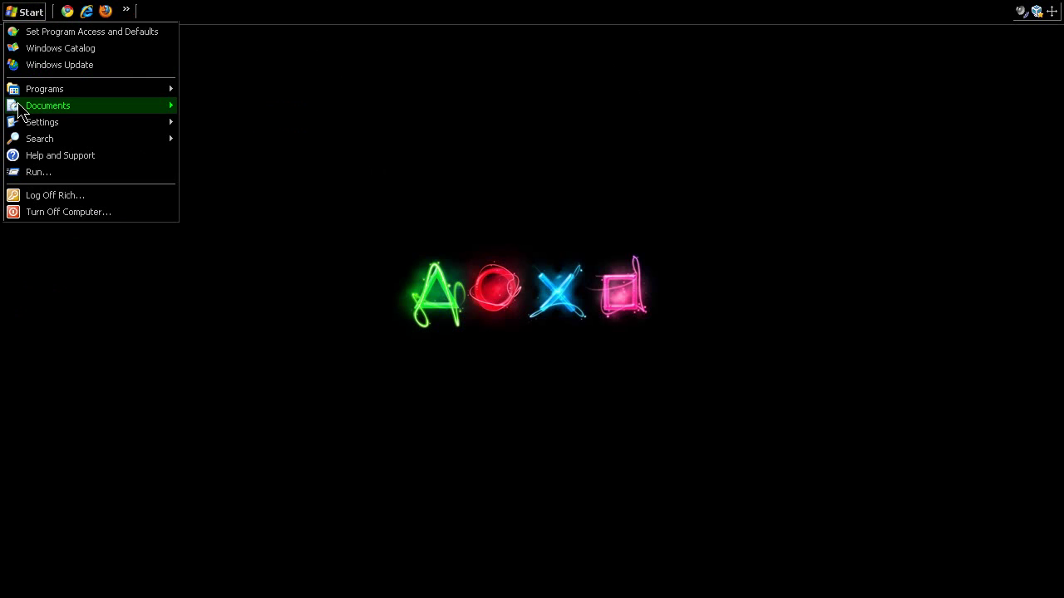
pyautogui.click(312, 103)
pyautogui.moveTo(196, 18); pyautogui.dragTo(16, 147)
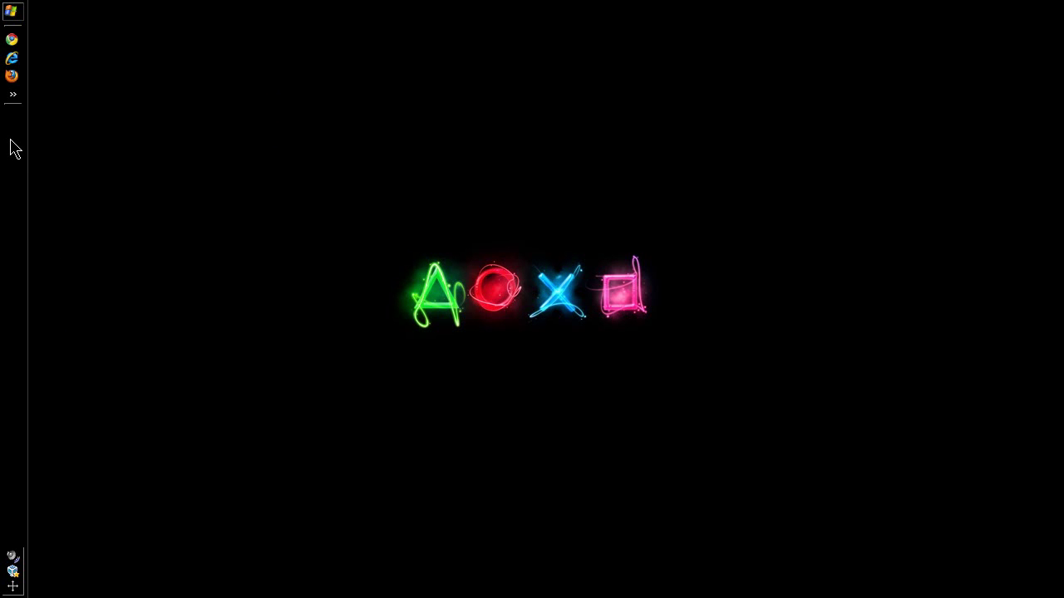
pyautogui.click(11, 11)
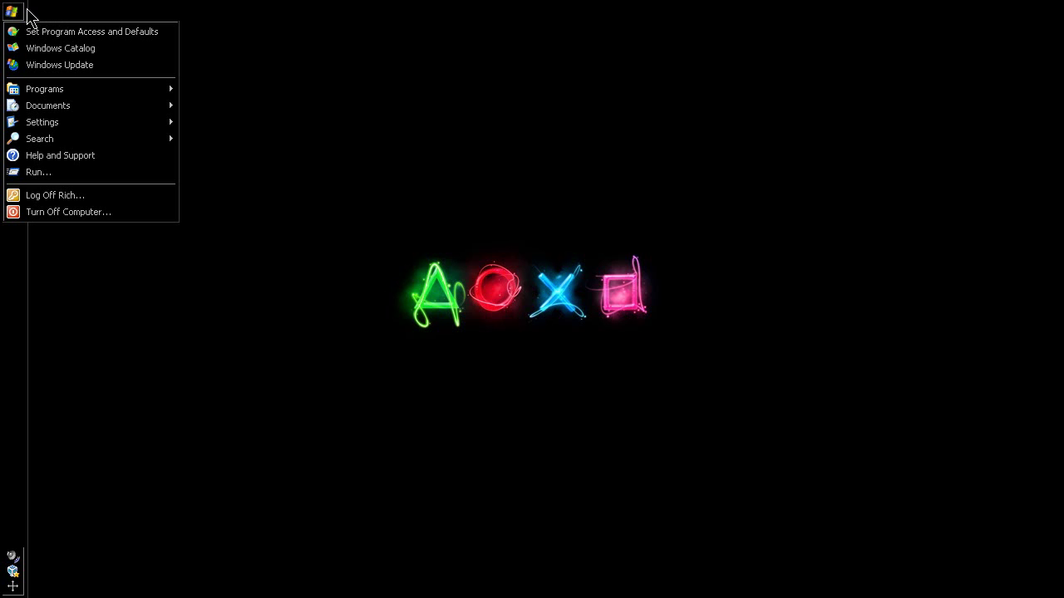
pyautogui.click(10, 17)
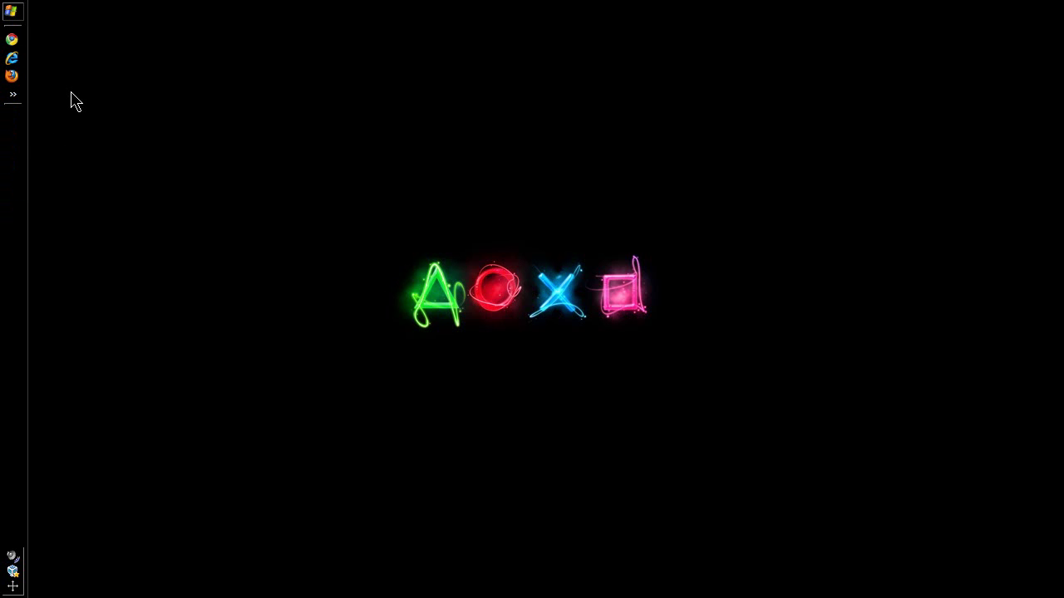
pyautogui.rightClick(16, 148)
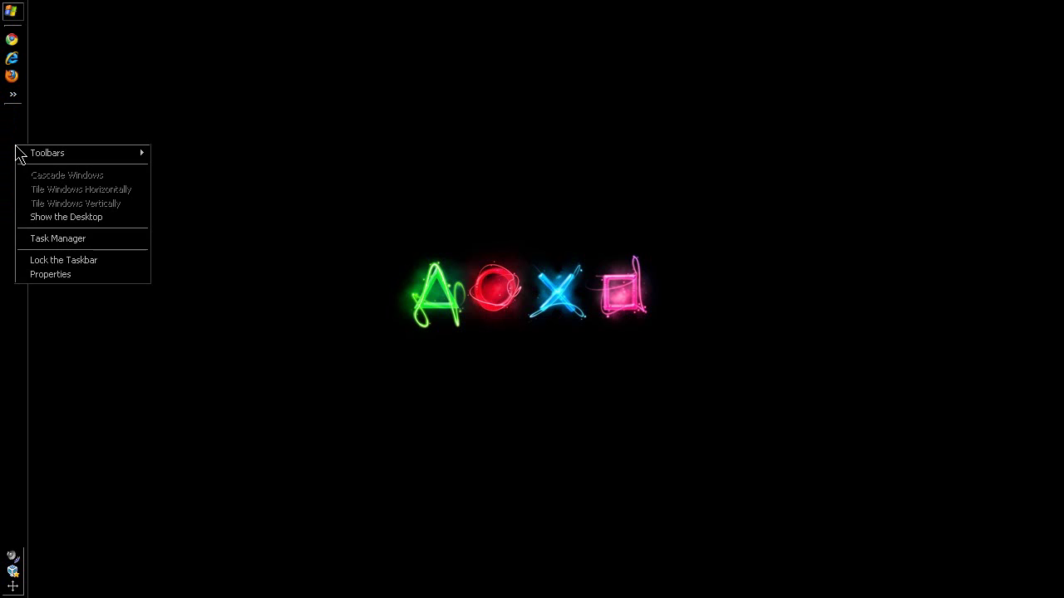
pyautogui.click(10, 104)
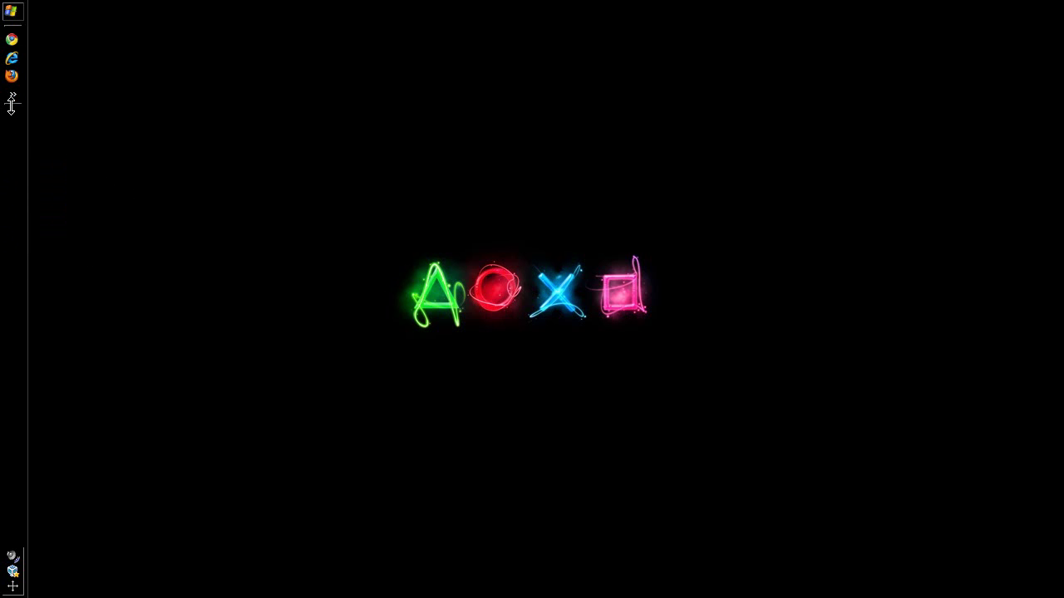
pyautogui.moveTo(10, 104)
pyautogui.mouseDown()
pyautogui.moveTo(9, 149)
pyautogui.moveTo(12, 103)
pyautogui.mouseUp()
pyautogui.rightClick(17, 183)
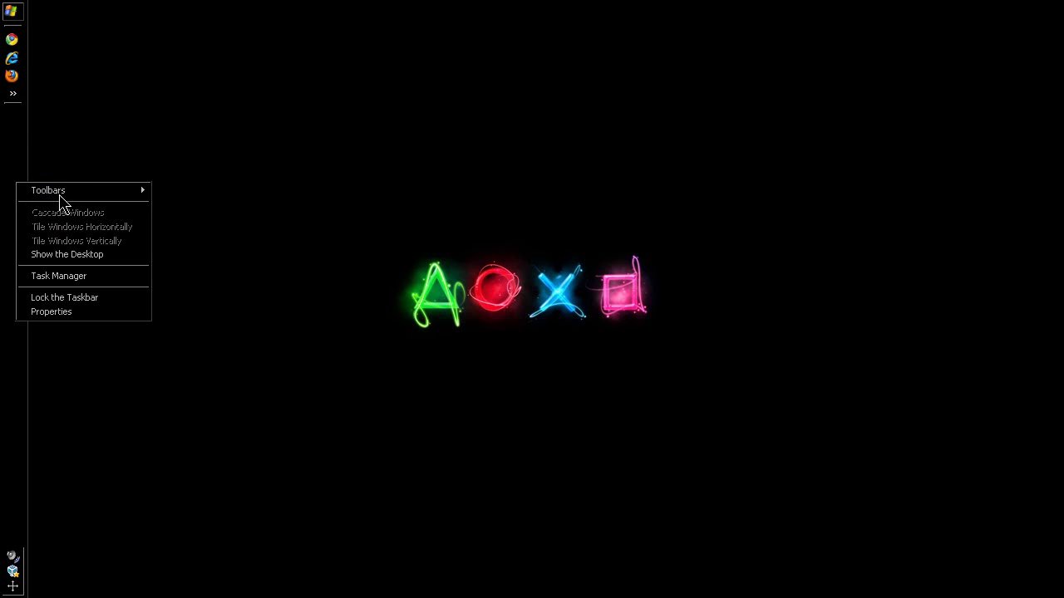
pyautogui.click(56, 298)
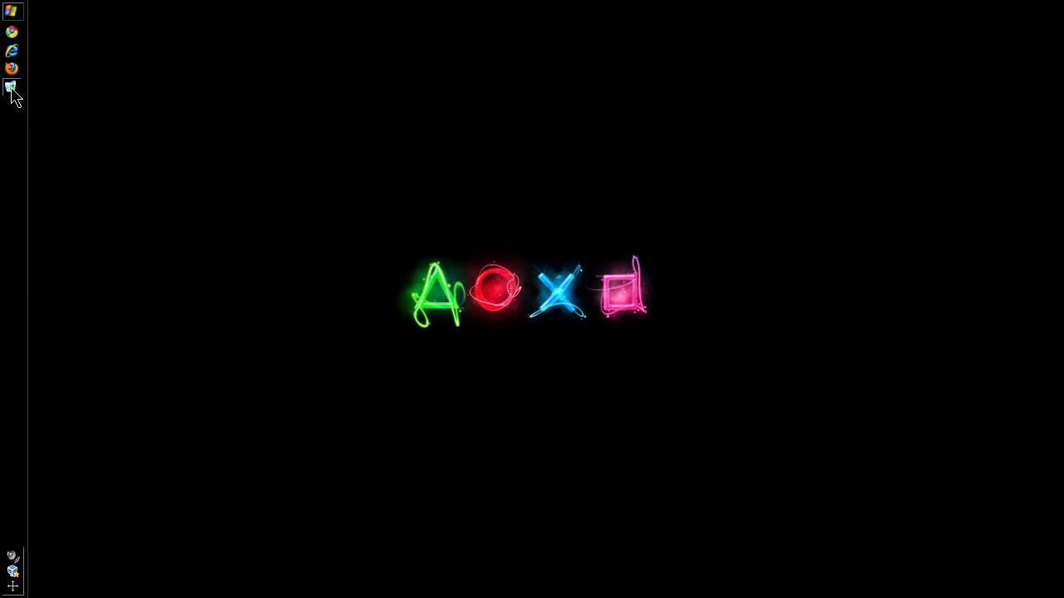
pyautogui.click(12, 50)
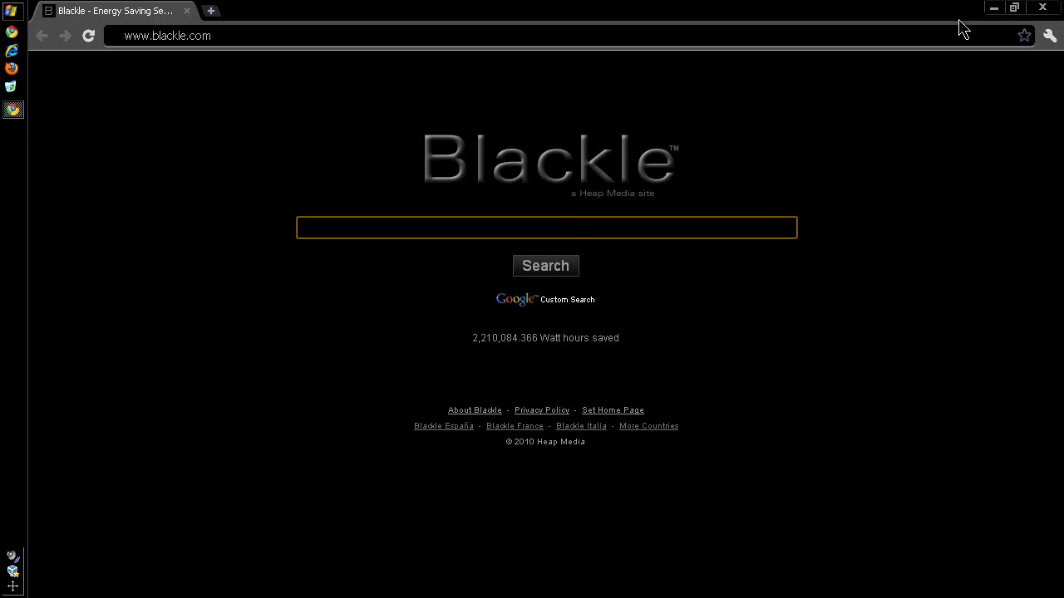
pyautogui.click(994, 8)
pyautogui.click(14, 110)
pyautogui.click(1042, 7)
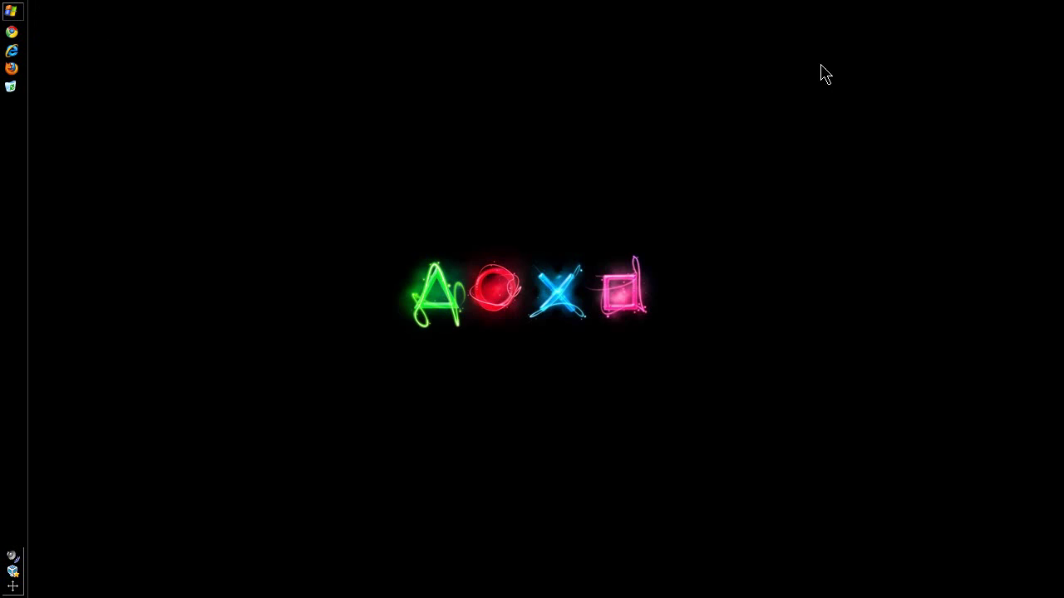
# Open the classic Start menu Customize options from Taskbar and Start Menu Properties
pyautogui.click(10, 11)
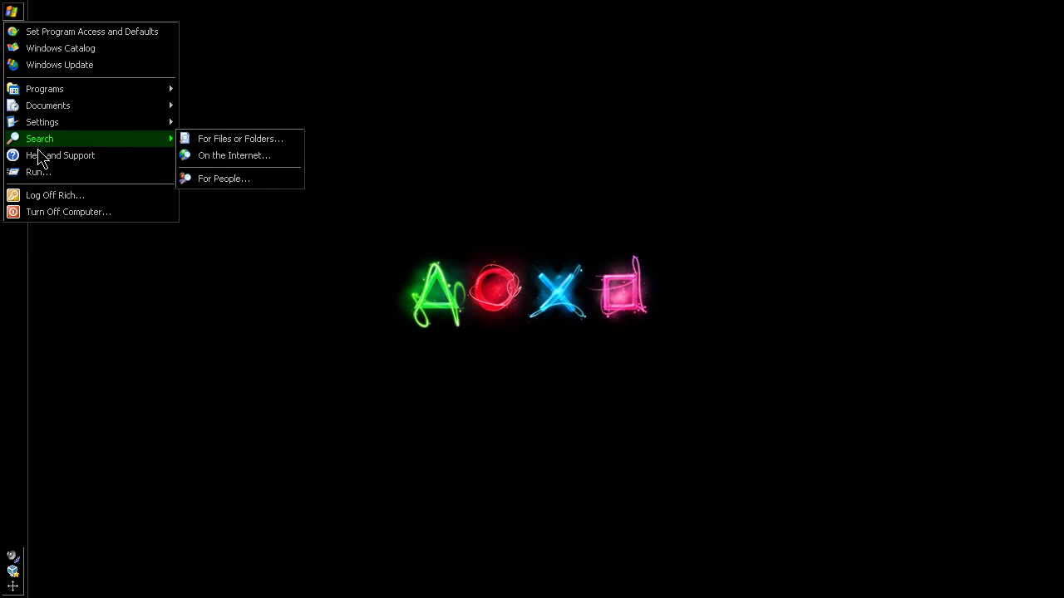
pyautogui.rightClick(12, 12)
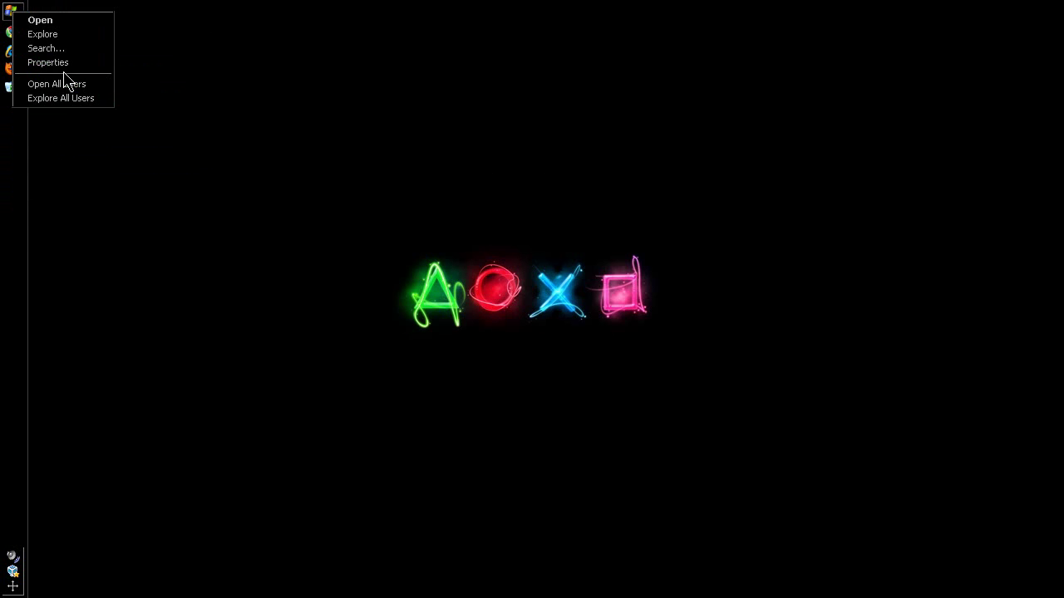
pyautogui.click(58, 60)
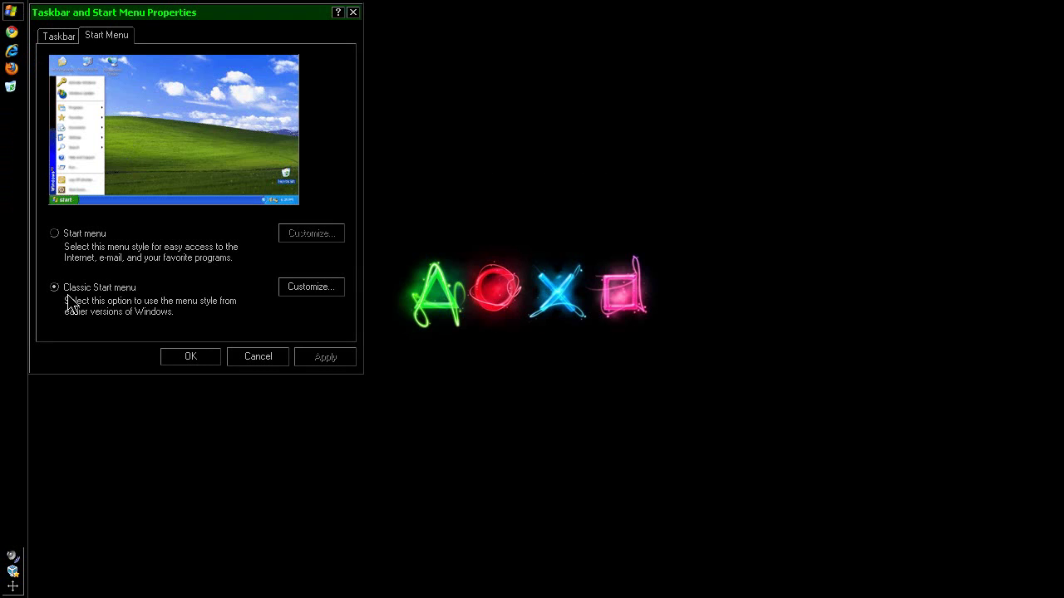
pyautogui.click(323, 291)
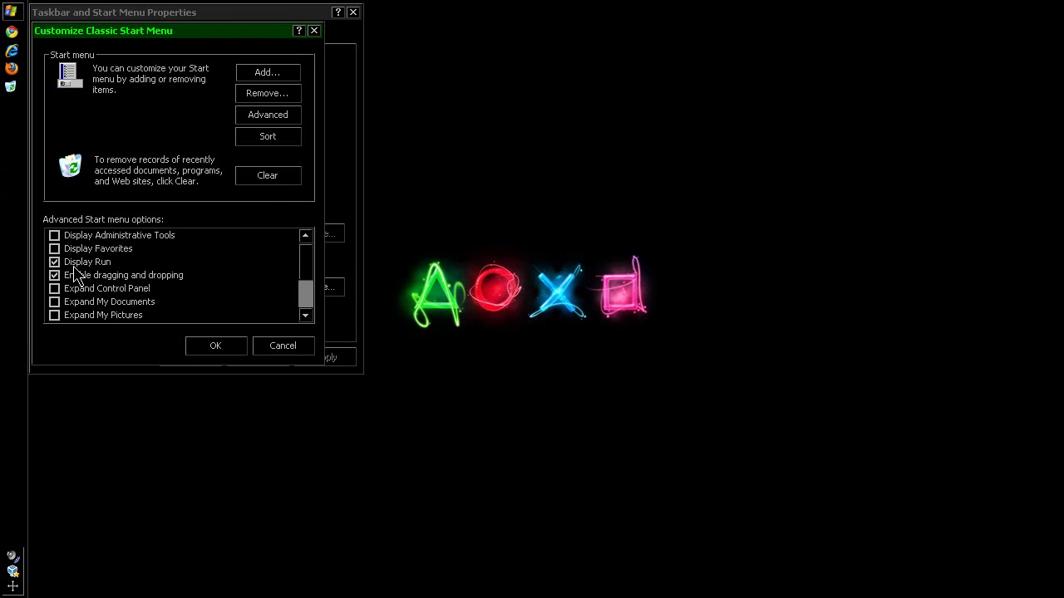
# Turn off Show Small Icons in Start menu and confirm the customization
pyautogui.scroll(-2, 304, 285)
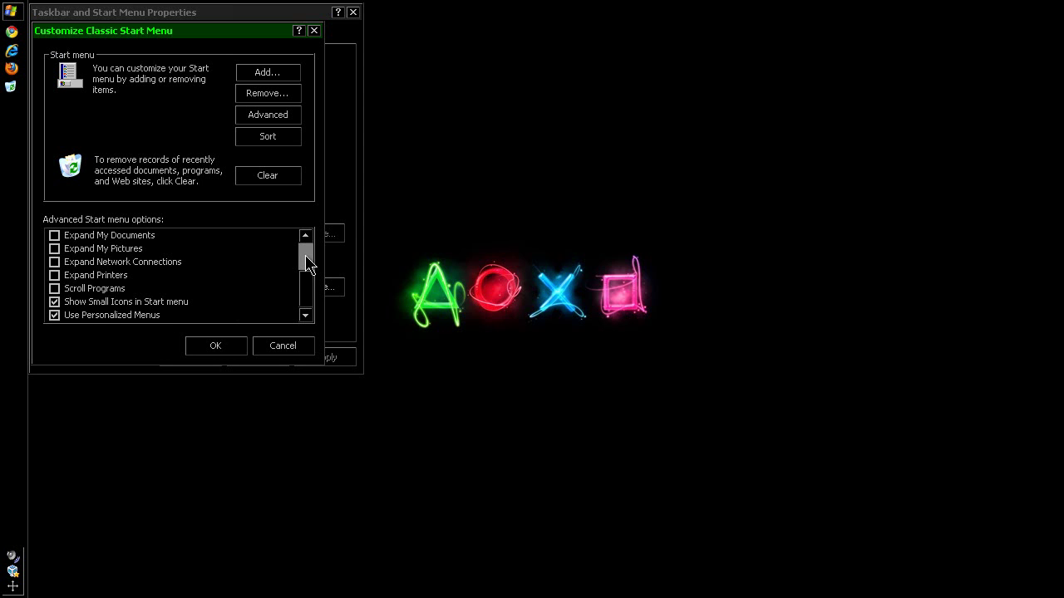
pyautogui.scroll(2, 306, 262)
pyautogui.scroll(-2, 274, 303)
pyautogui.click(54, 302)
pyautogui.moveTo(215, 354); pyautogui.dragTo(238, 286)
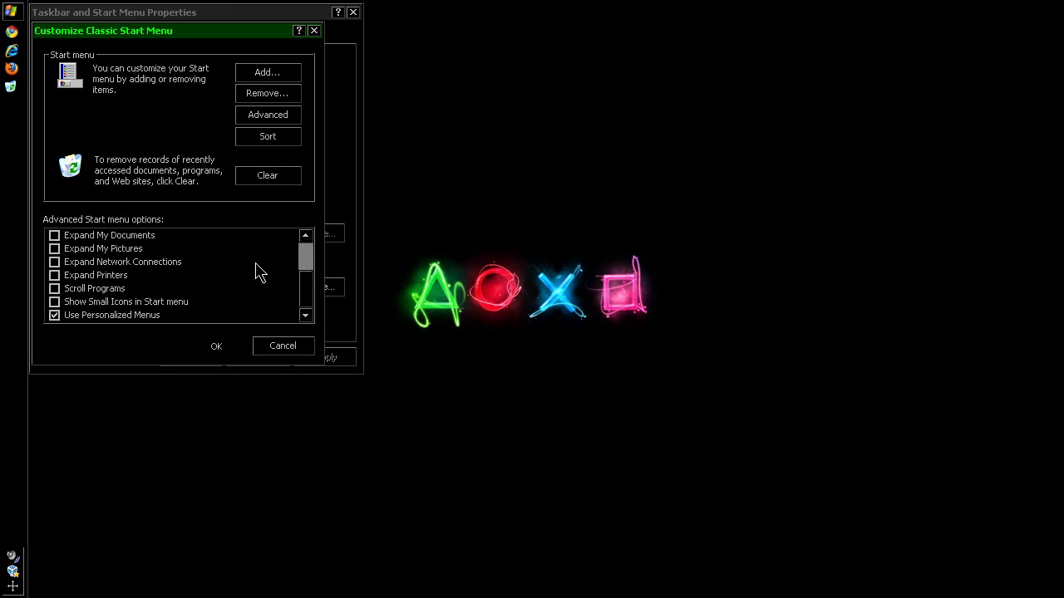
pyautogui.press('Return')
# Preview the large-icon Start menu, then re-enable Show Small Icons in Start menu
pyautogui.click(10, 12)
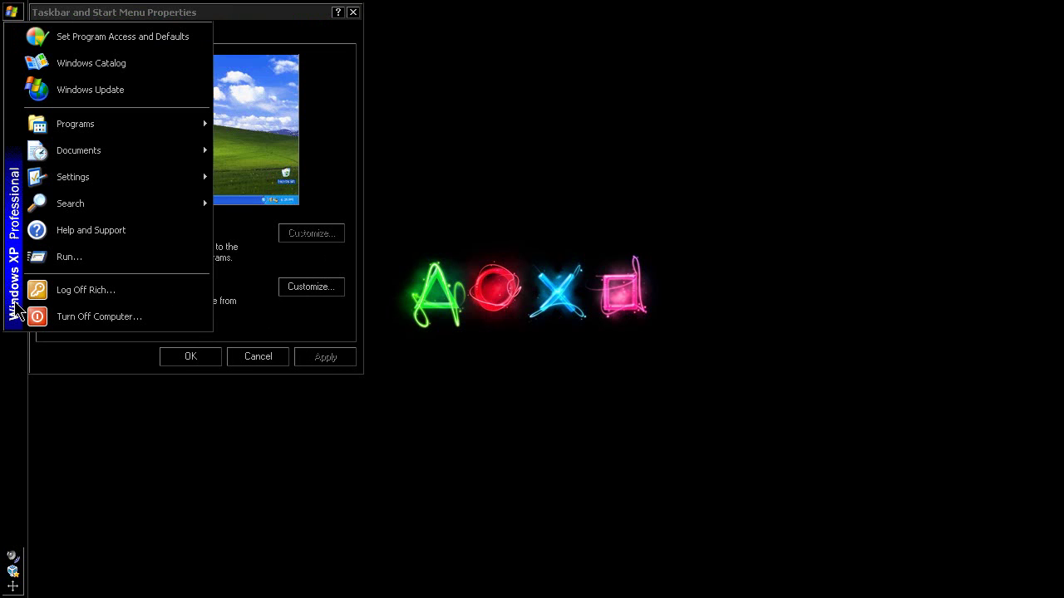
pyautogui.moveTo(35, 204)
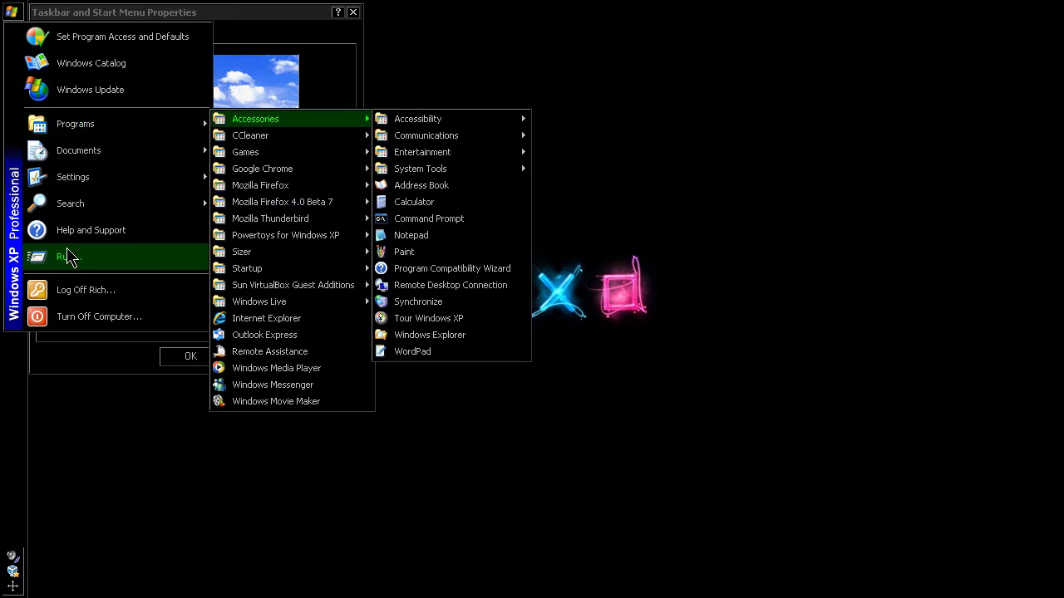
pyautogui.click(12, 19)
pyautogui.click(302, 288)
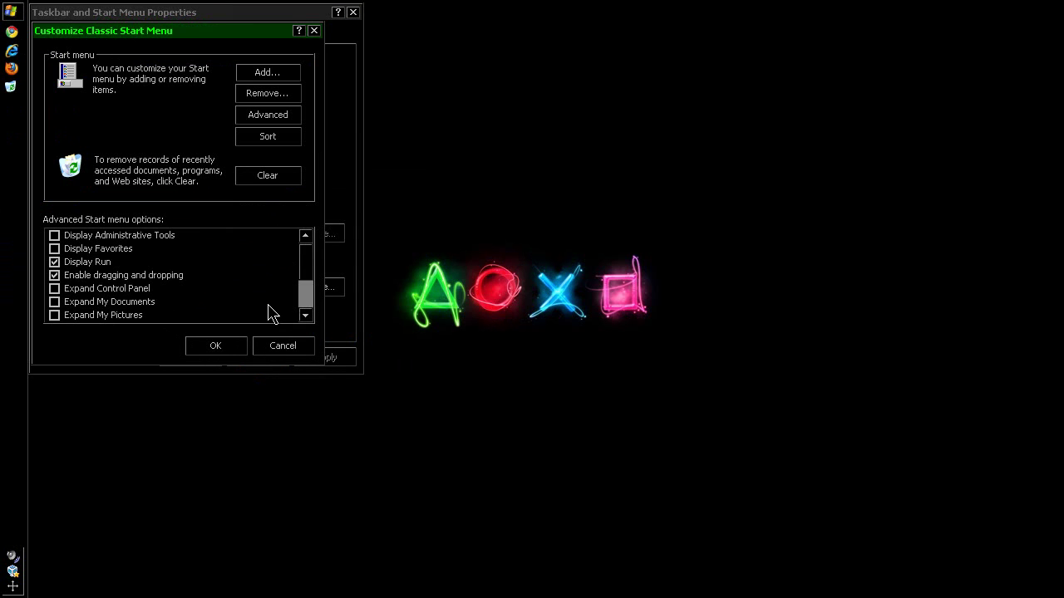
pyautogui.scroll(-2, 305, 313)
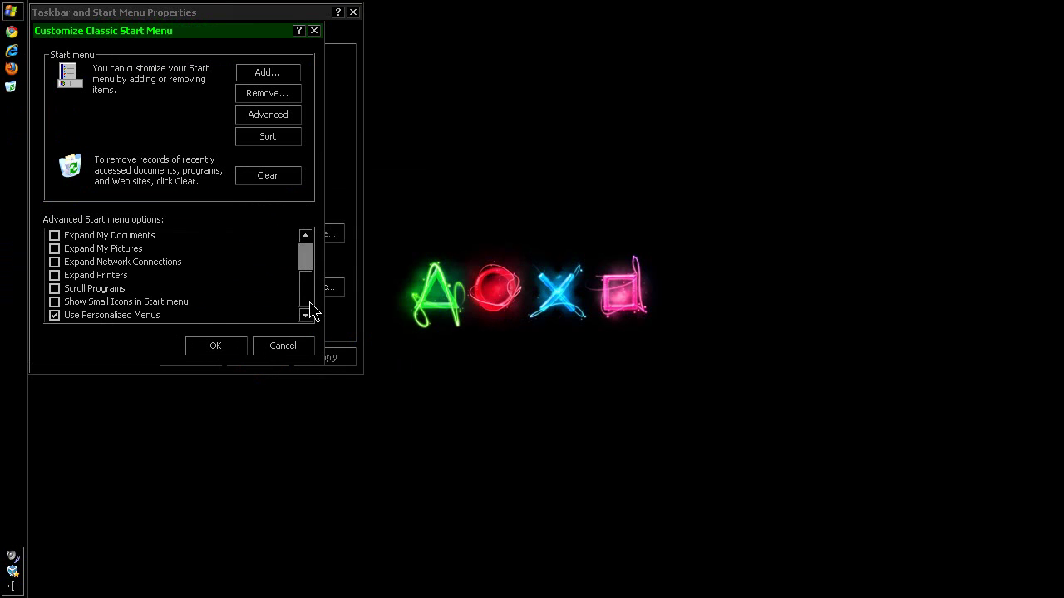
pyautogui.click(57, 303)
pyautogui.click(221, 349)
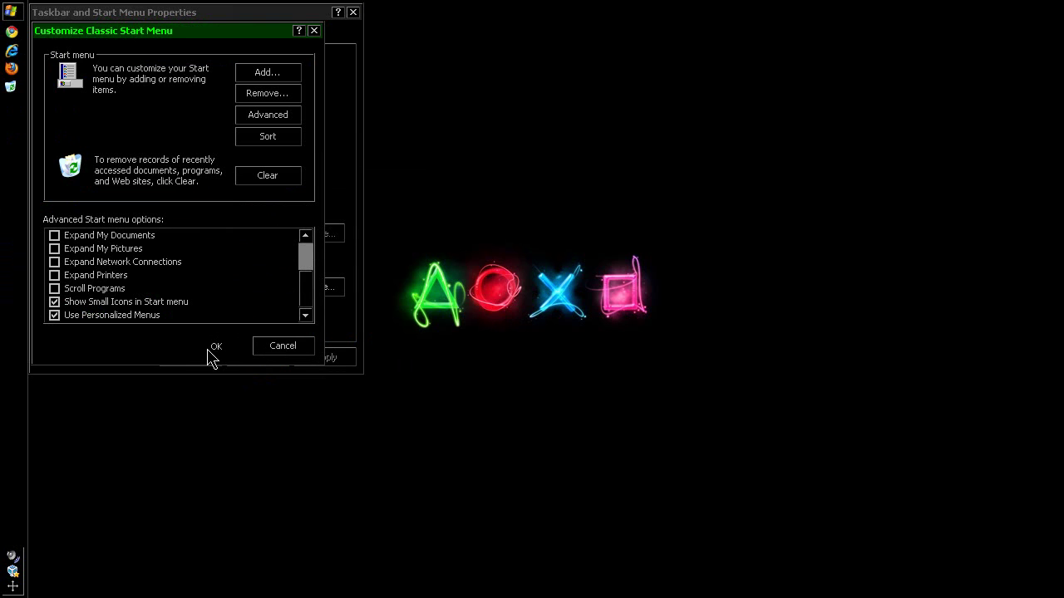
pyautogui.click(207, 350)
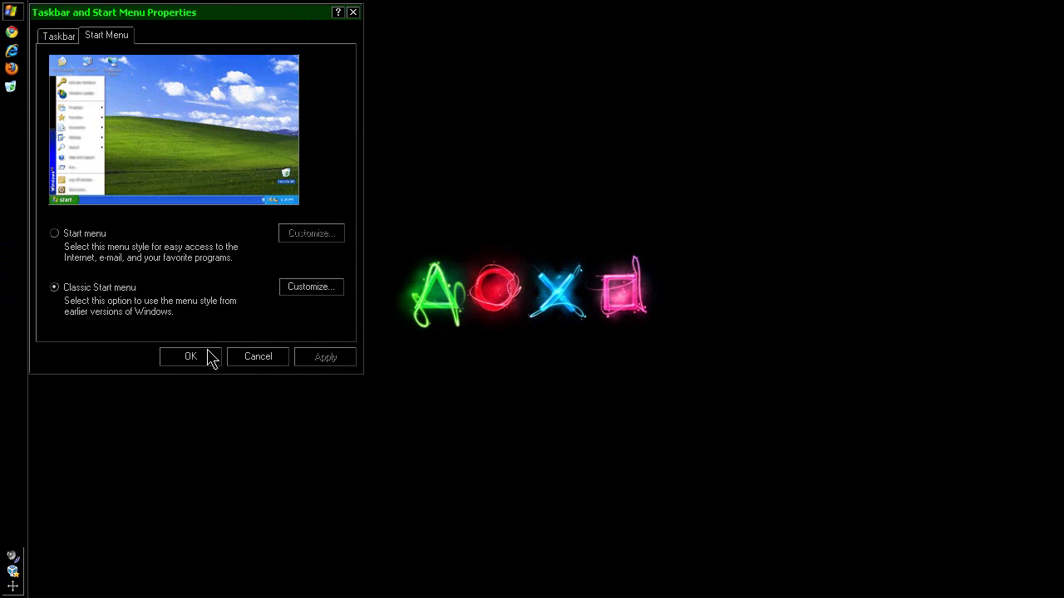
# Check the small-icon Start menu and close the properties with OK
pyautogui.click(11, 11)
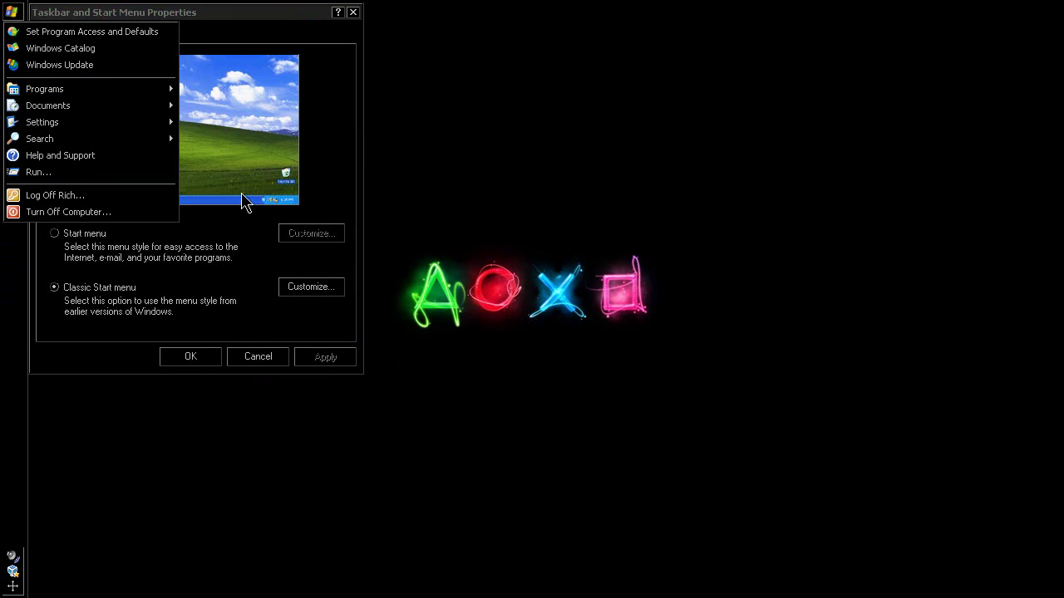
pyautogui.click(190, 355)
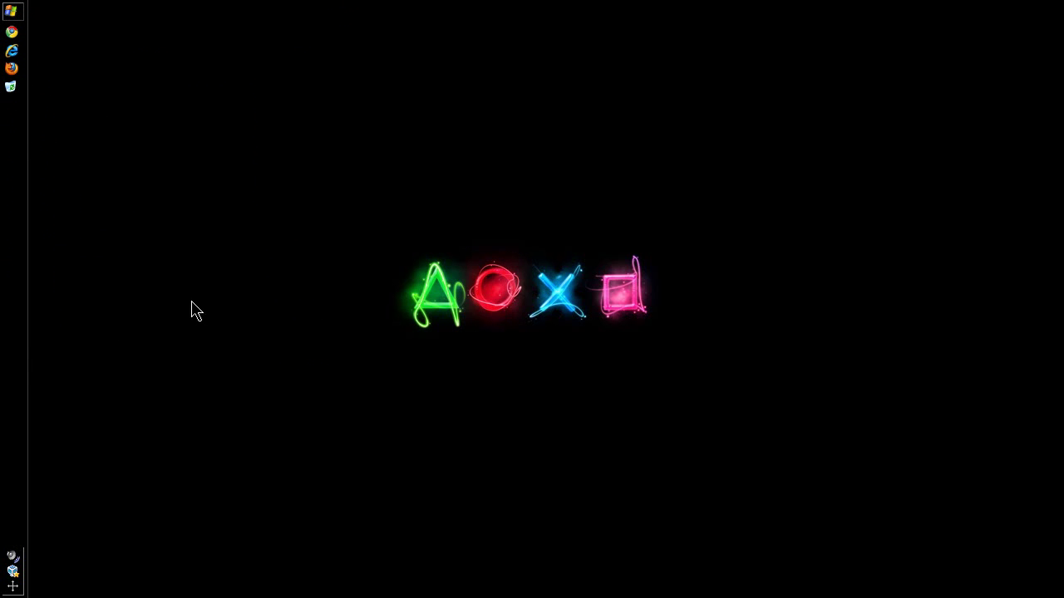
pyautogui.click(12, 11)
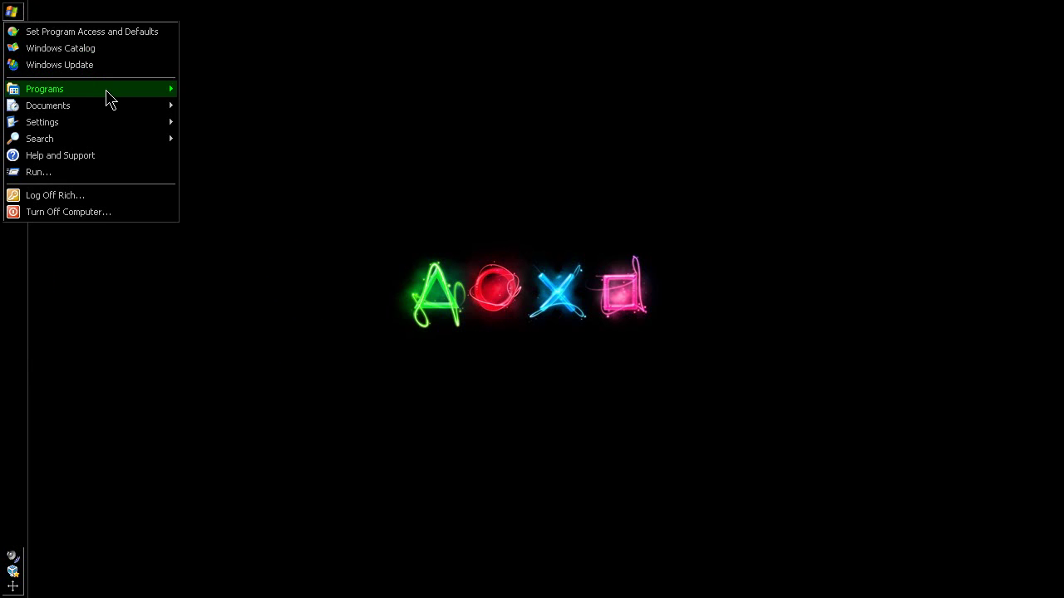
pyautogui.moveTo(105, 90)
pyautogui.moveTo(278, 214)
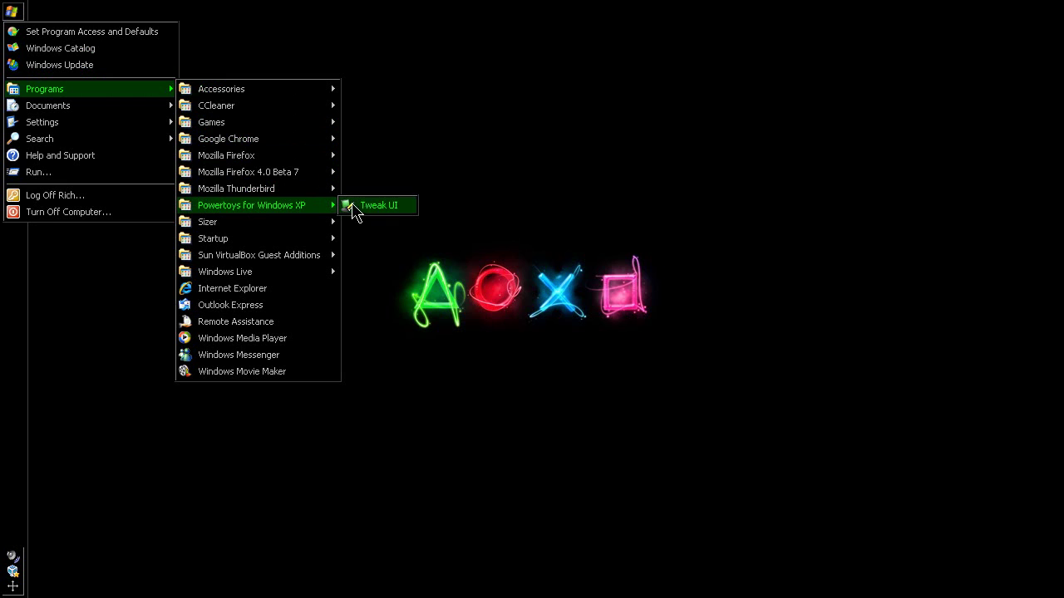
pyautogui.click(375, 213)
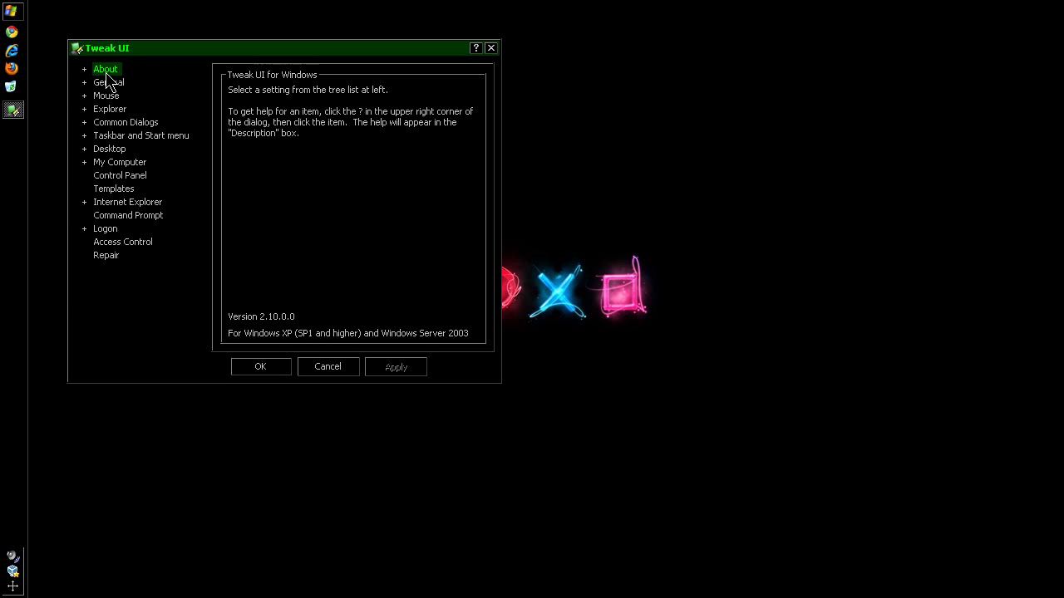
pyautogui.click(83, 110)
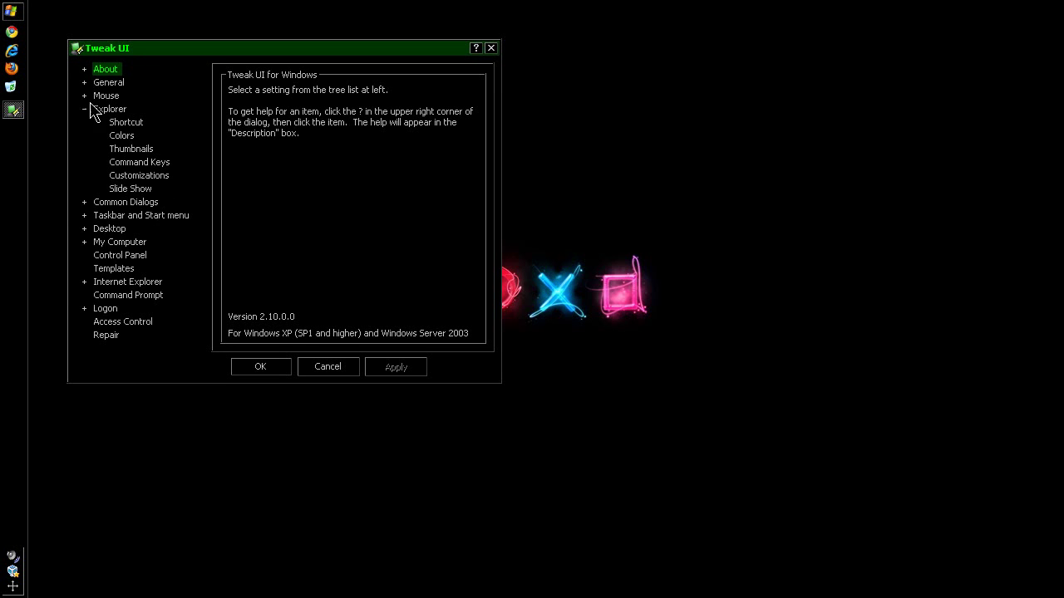
pyautogui.click(132, 217)
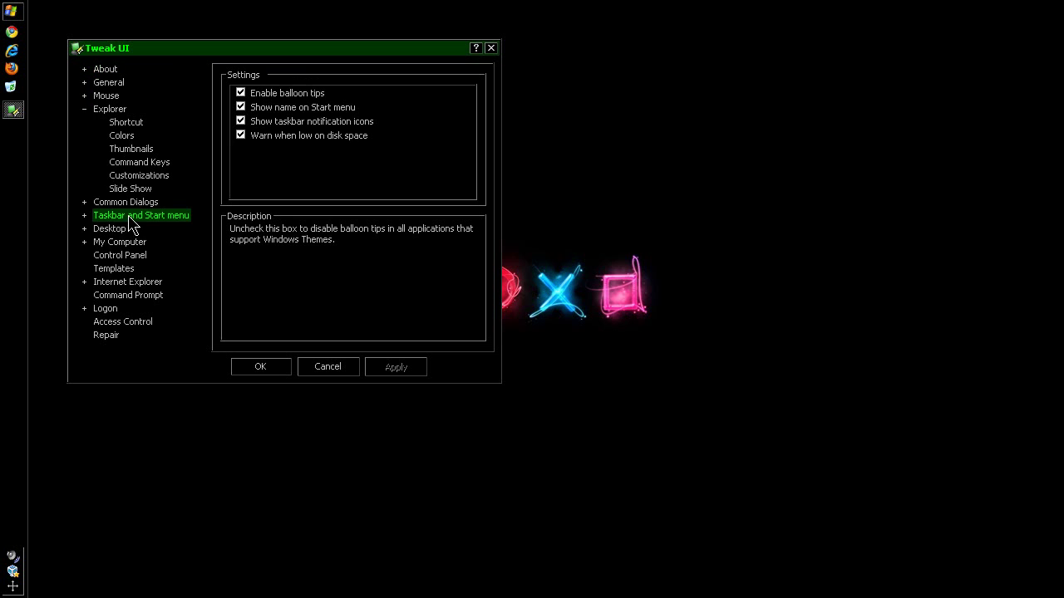
pyautogui.click(86, 216)
pyautogui.click(126, 229)
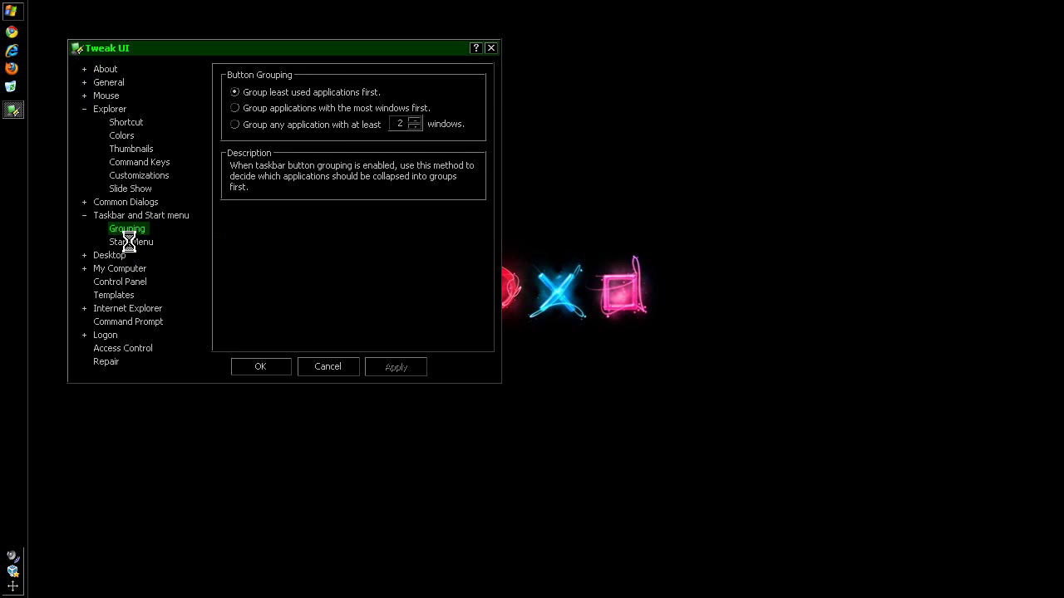
pyautogui.click(131, 243)
pyautogui.moveTo(475, 157); pyautogui.dragTo(453, 166)
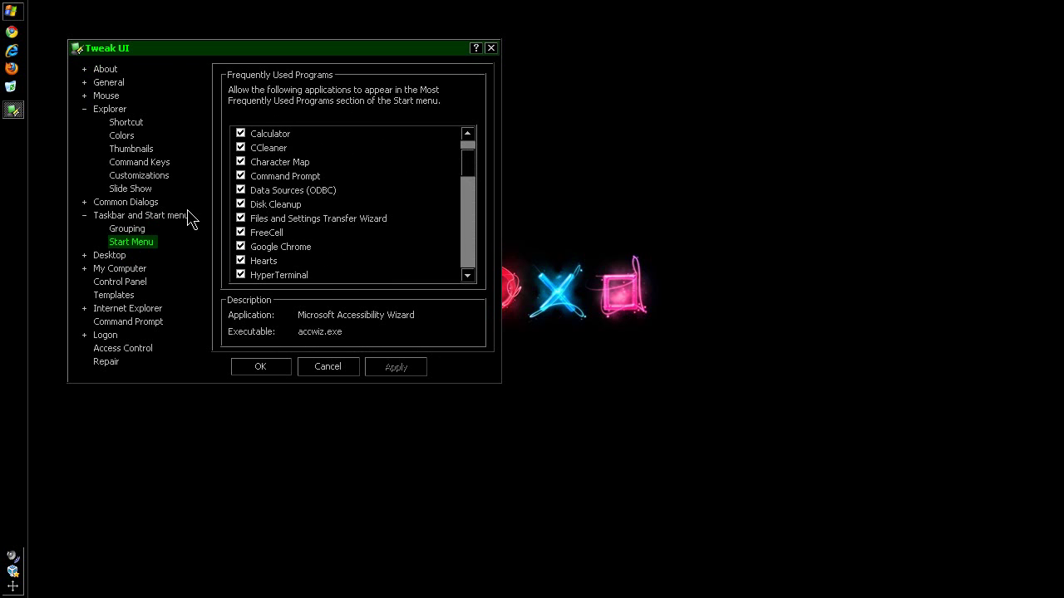
pyautogui.click(148, 220)
pyautogui.click(123, 203)
pyautogui.click(85, 216)
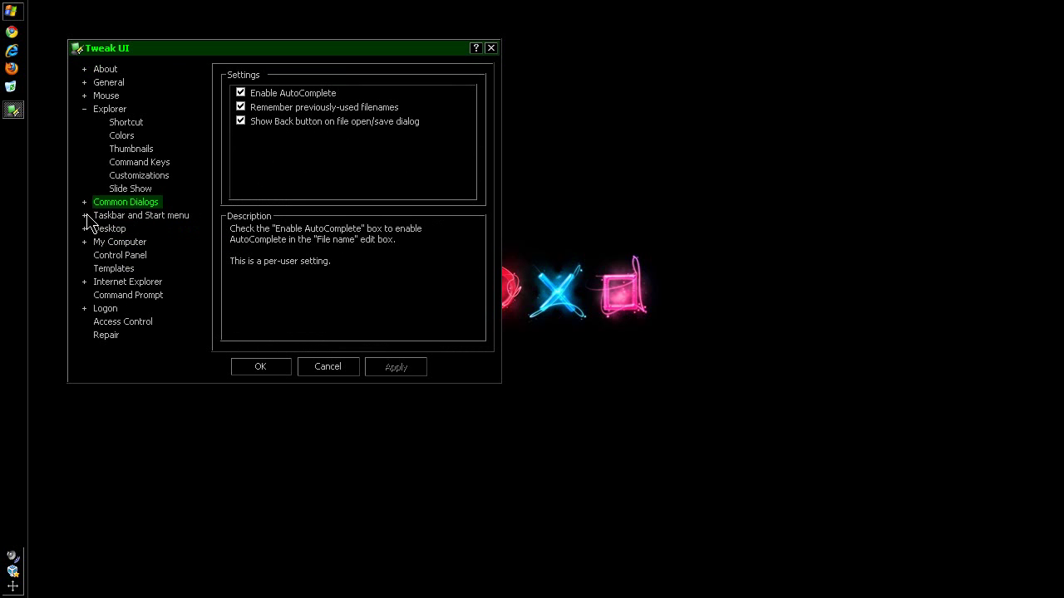
pyautogui.click(85, 109)
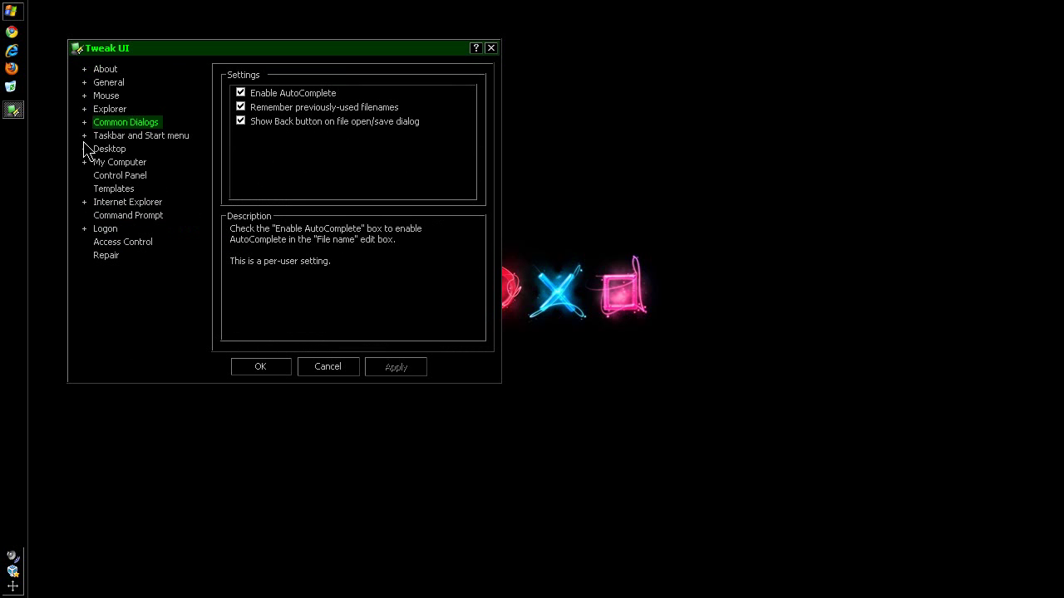
pyautogui.click(491, 48)
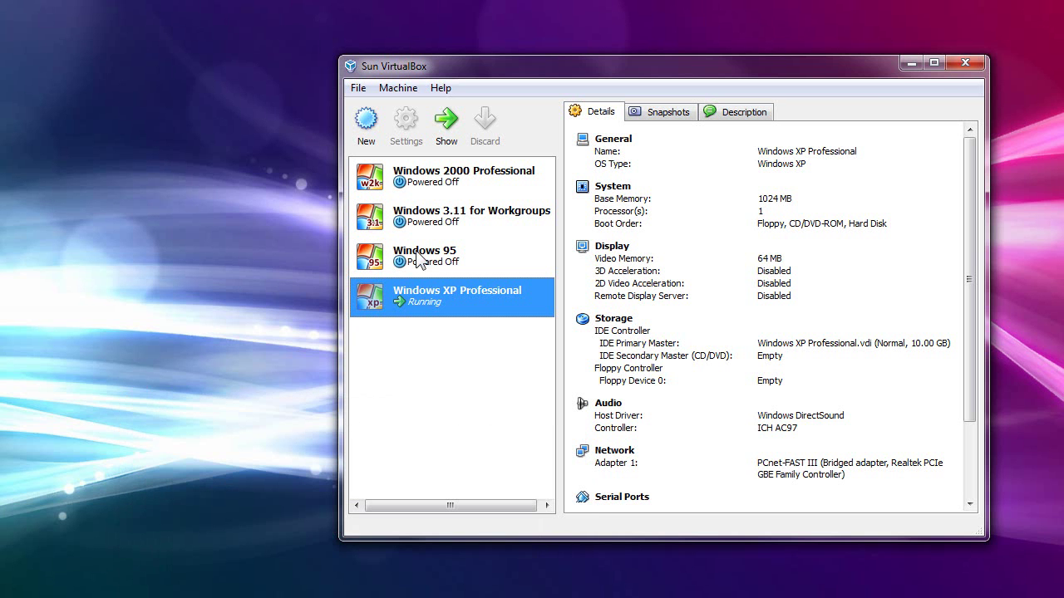
# Minimize VirtualBox, open host Personalization from the desktop, and apply Windows Classic
pyautogui.click(909, 63)
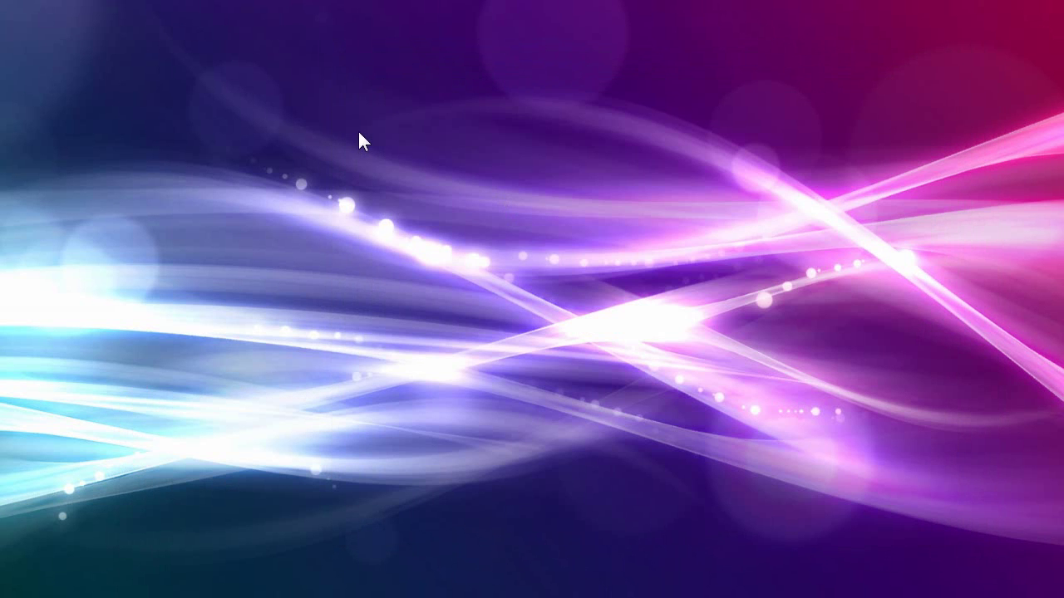
pyautogui.rightClick(404, 140)
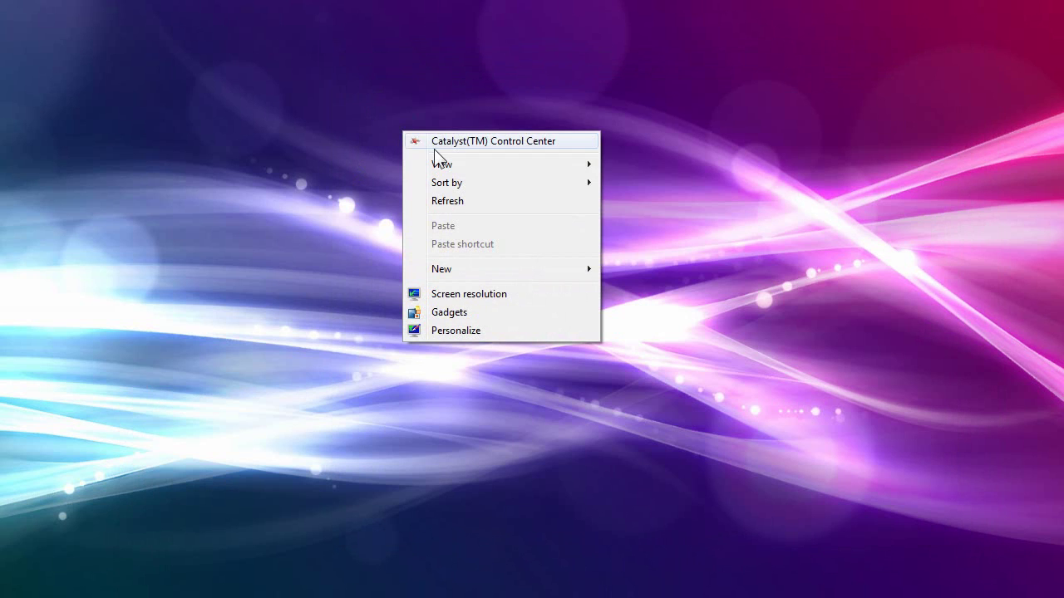
pyautogui.click(441, 331)
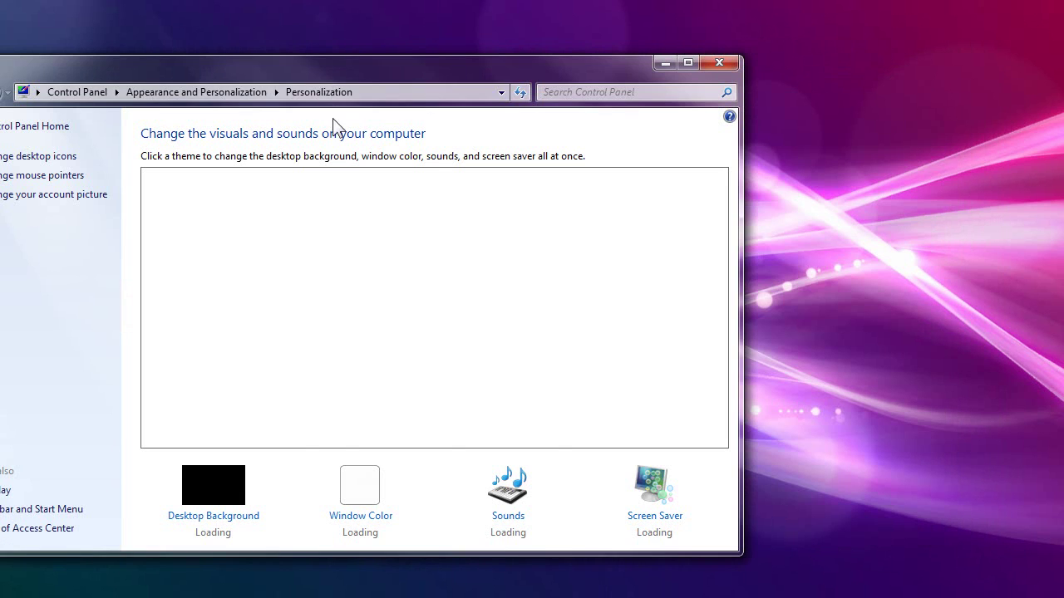
pyautogui.moveTo(338, 74); pyautogui.dragTo(485, 62)
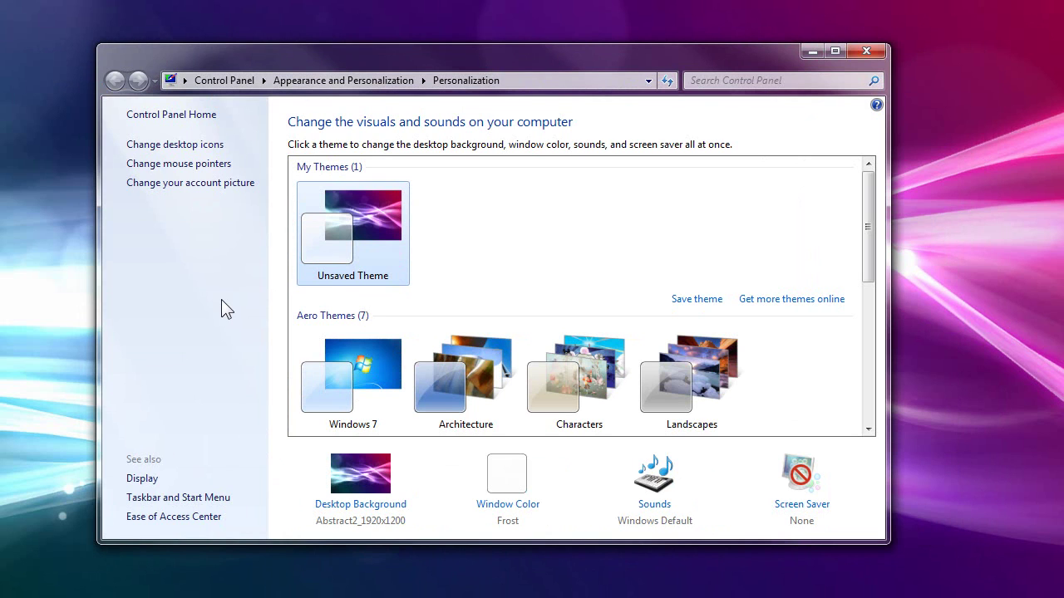
pyautogui.moveTo(874, 219); pyautogui.dragTo(884, 368)
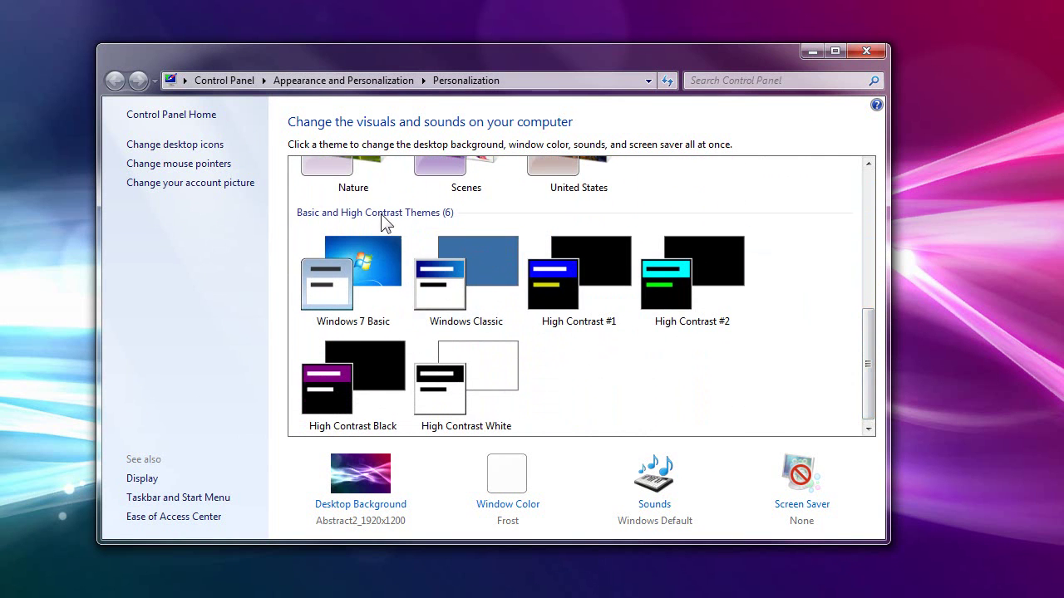
pyautogui.click(482, 283)
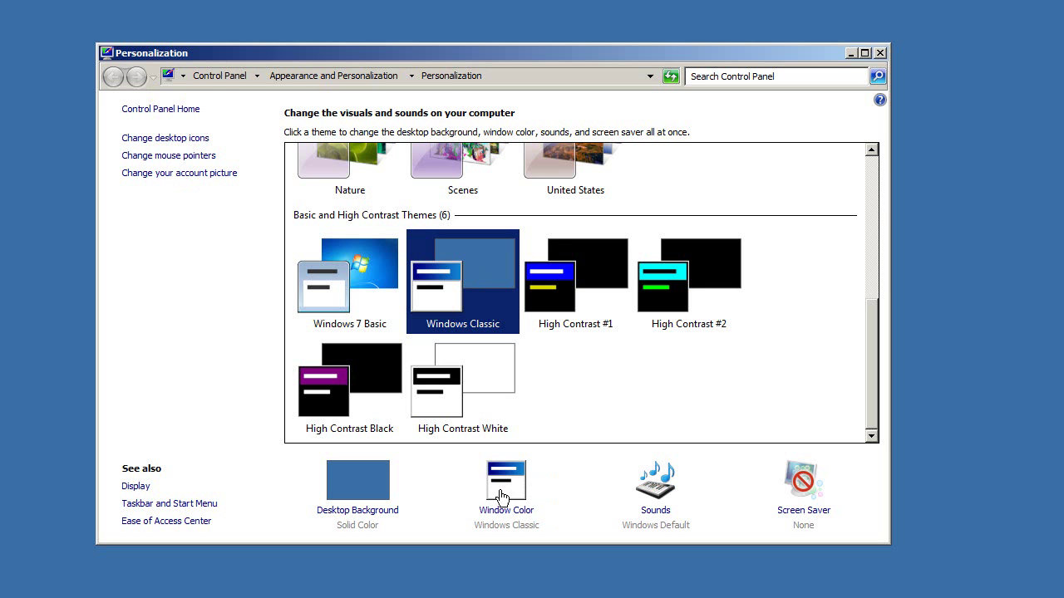
pyautogui.click(503, 476)
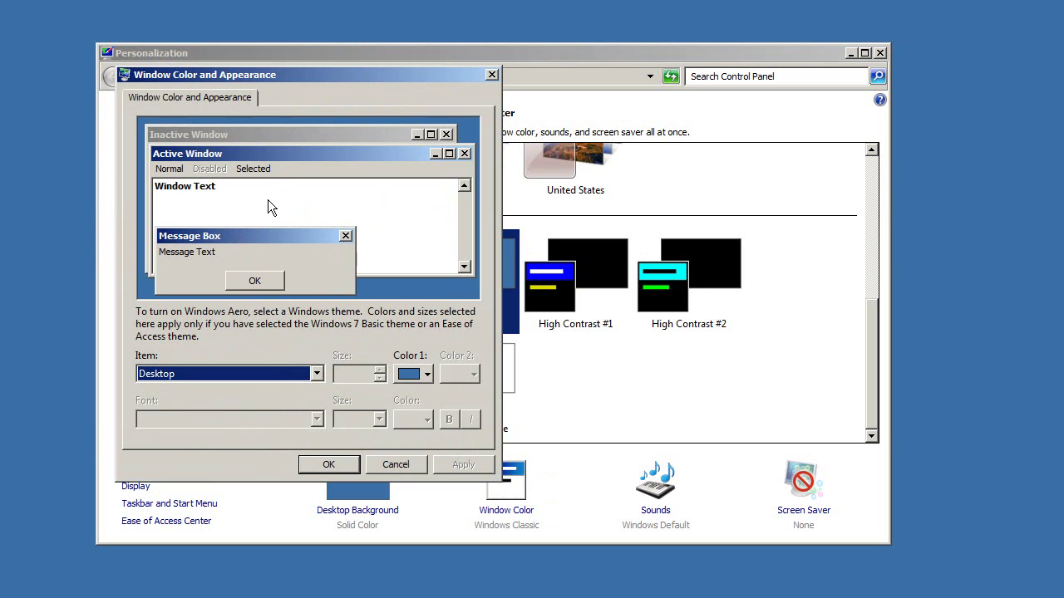
pyautogui.click(265, 285)
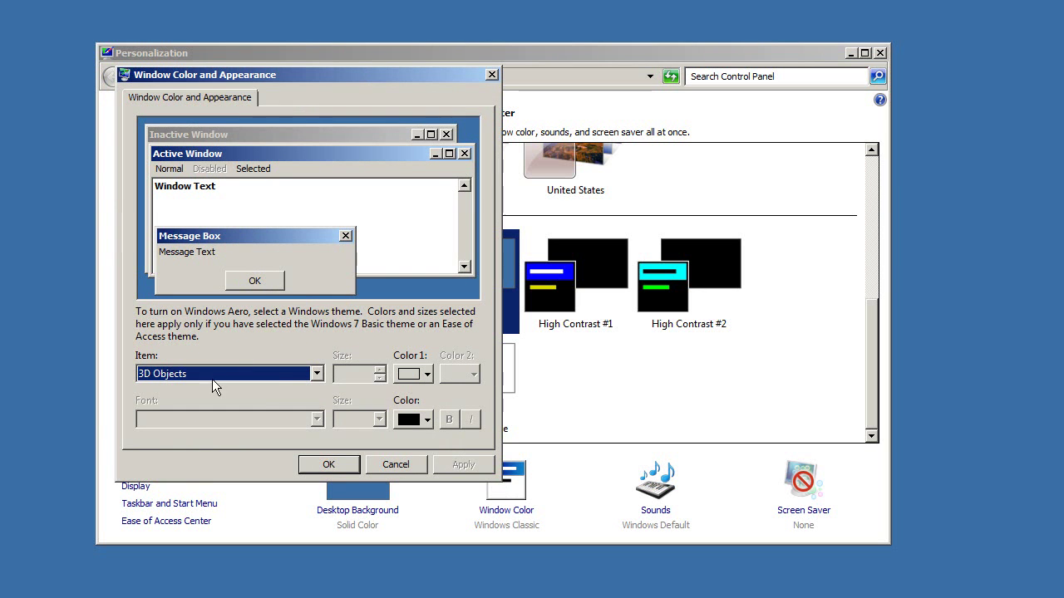
pyautogui.click(408, 420)
pyautogui.click(413, 374)
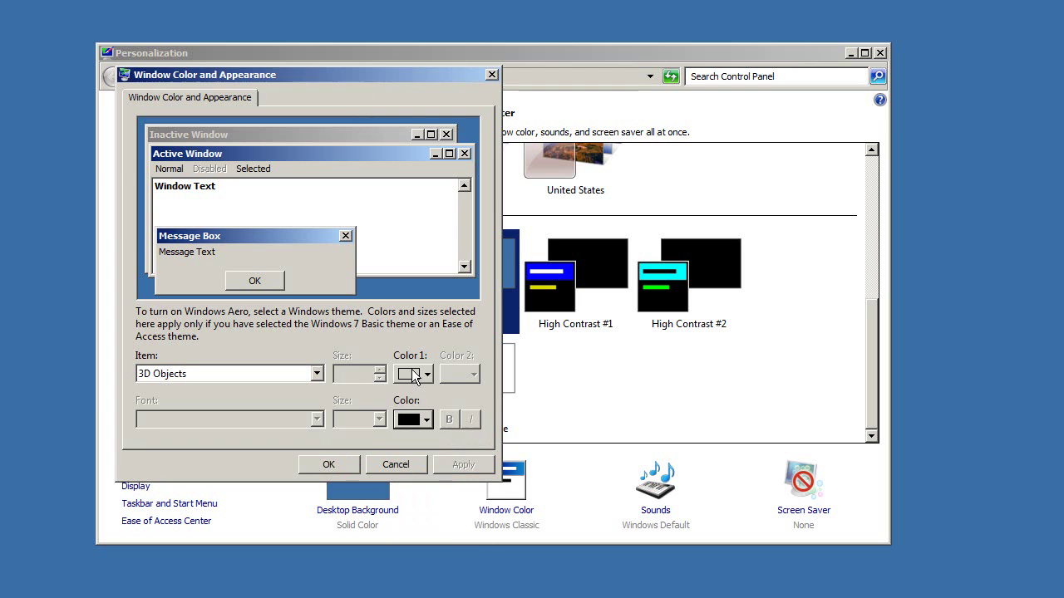
pyautogui.click(428, 398)
pyautogui.click(411, 420)
pyautogui.click(449, 443)
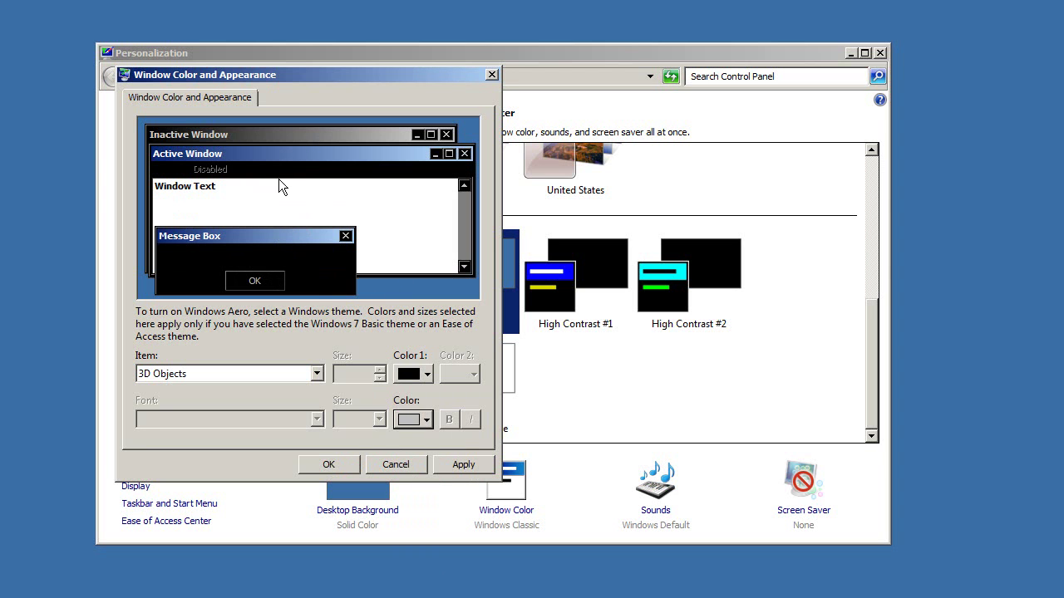
pyautogui.click(403, 464)
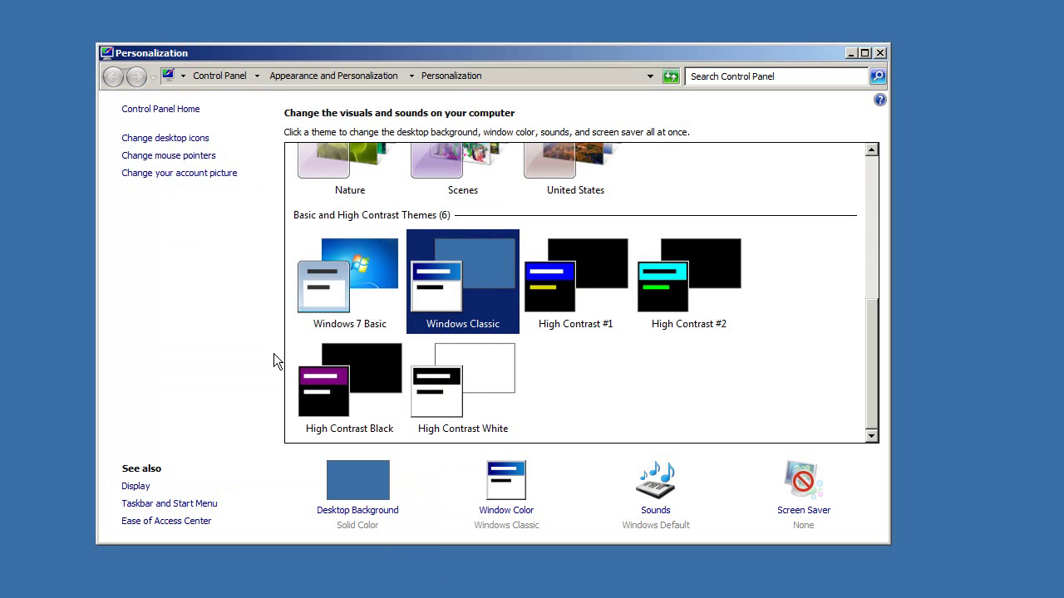
# Unlock the taskbar, drag it to the right screen edge, and lock it again
pyautogui.scroll(5, 871, 163)
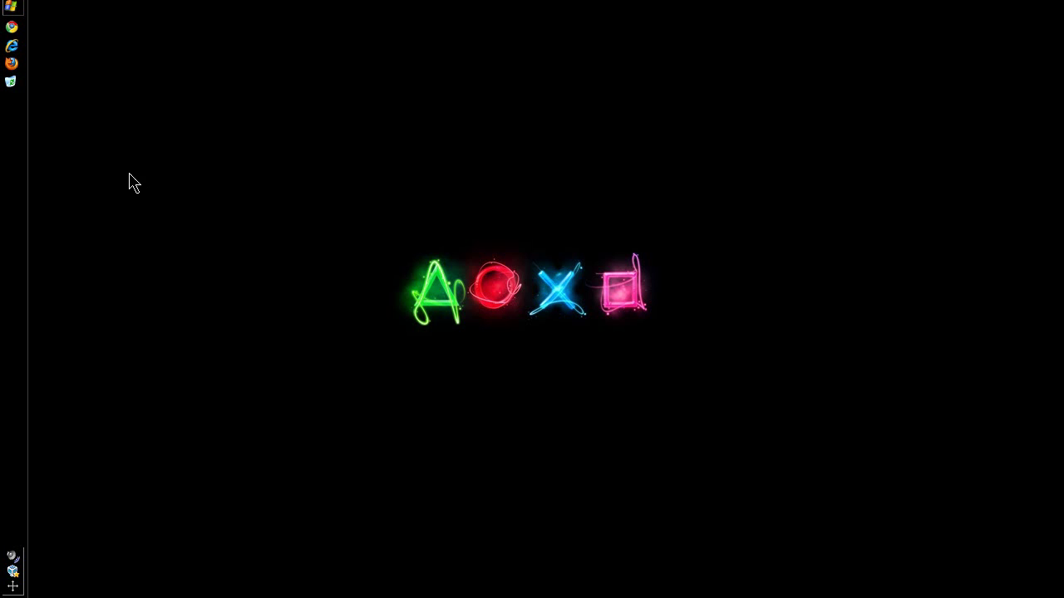
pyautogui.click(13, 8)
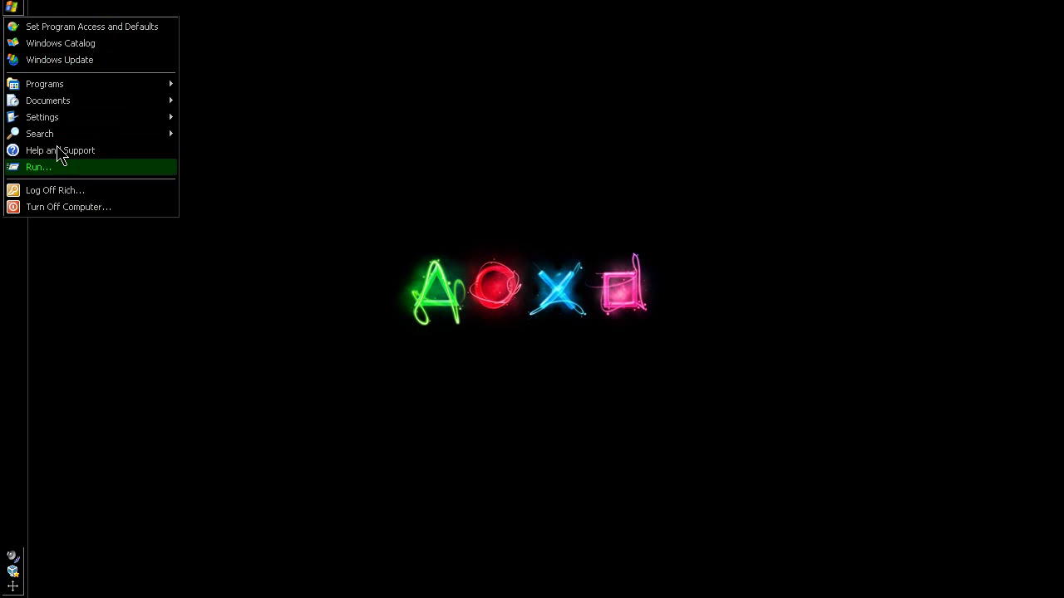
pyautogui.click(155, 27)
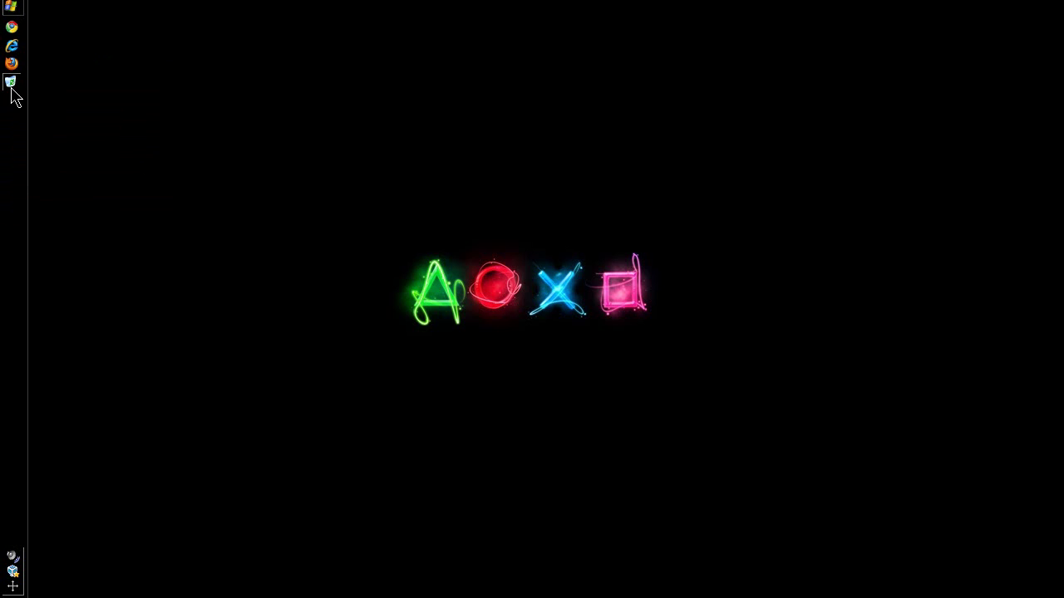
pyautogui.rightClick(15, 136)
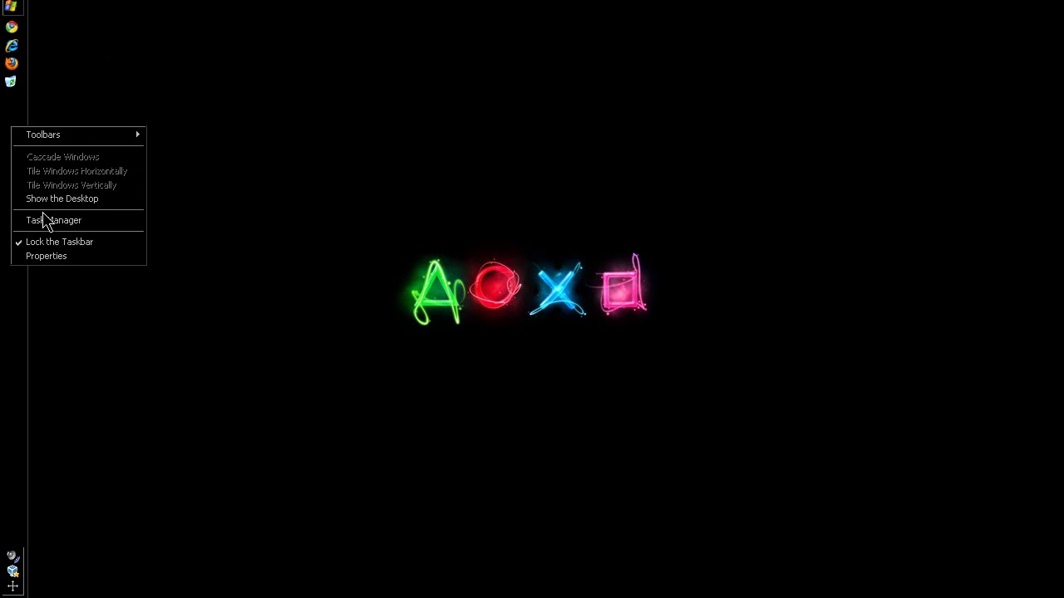
pyautogui.click(45, 243)
pyautogui.moveTo(16, 166); pyautogui.dragTo(948, 195)
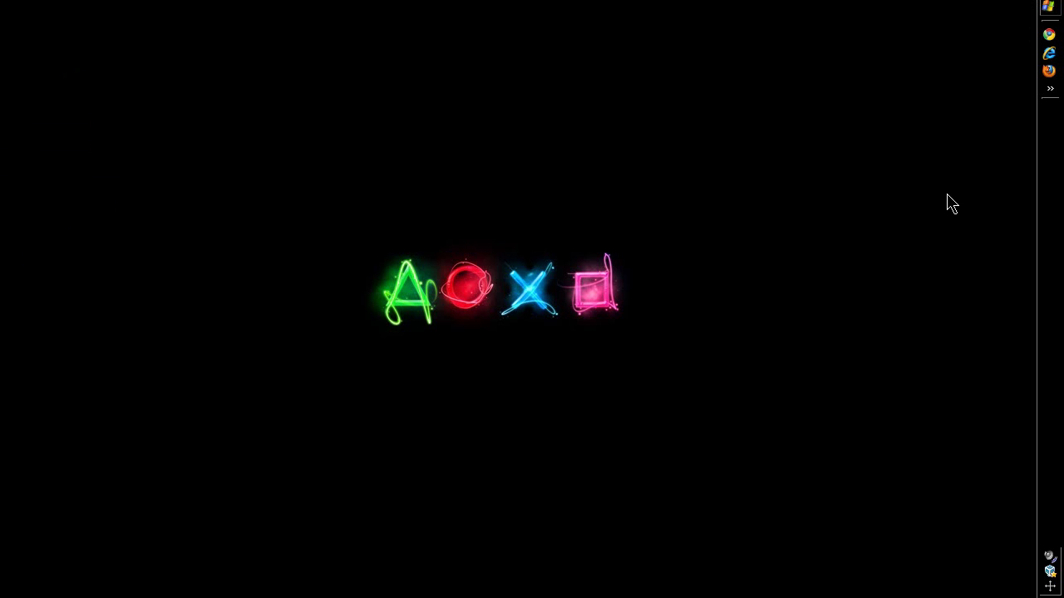
pyautogui.rightClick(1050, 135)
pyautogui.click(981, 256)
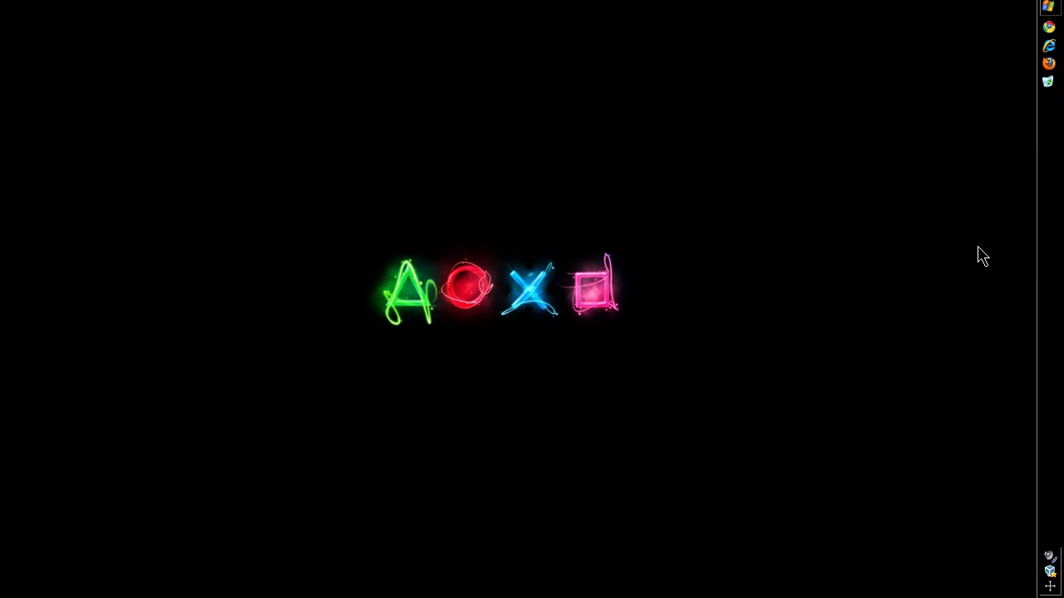
# Open and close the Start menu from the right-docked taskbar to check it
pyautogui.click(1050, 9)
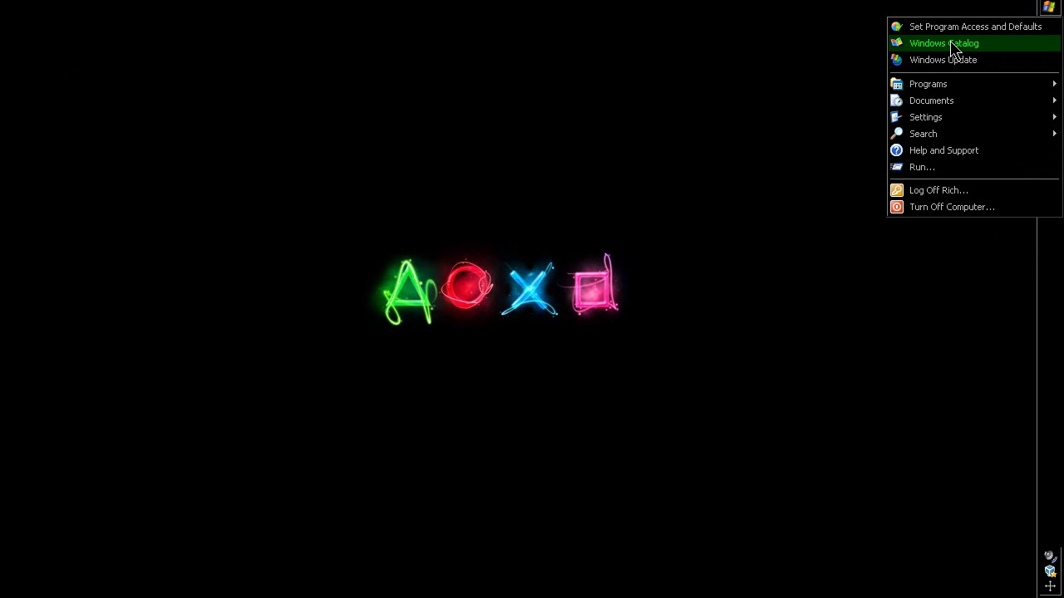
pyautogui.moveTo(952, 89)
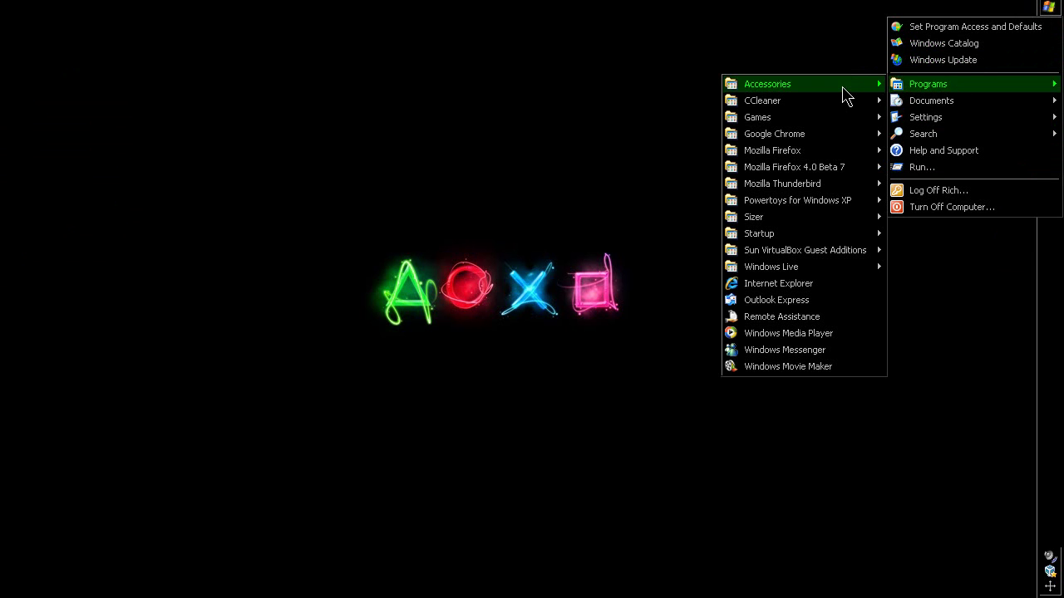
pyautogui.moveTo(844, 93)
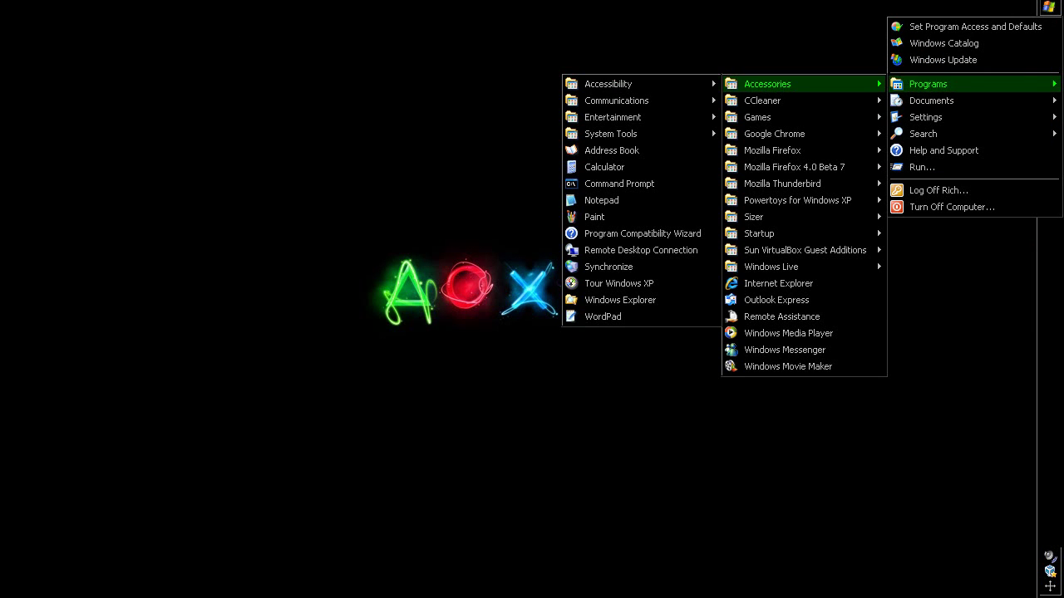
pyautogui.click(9, 38)
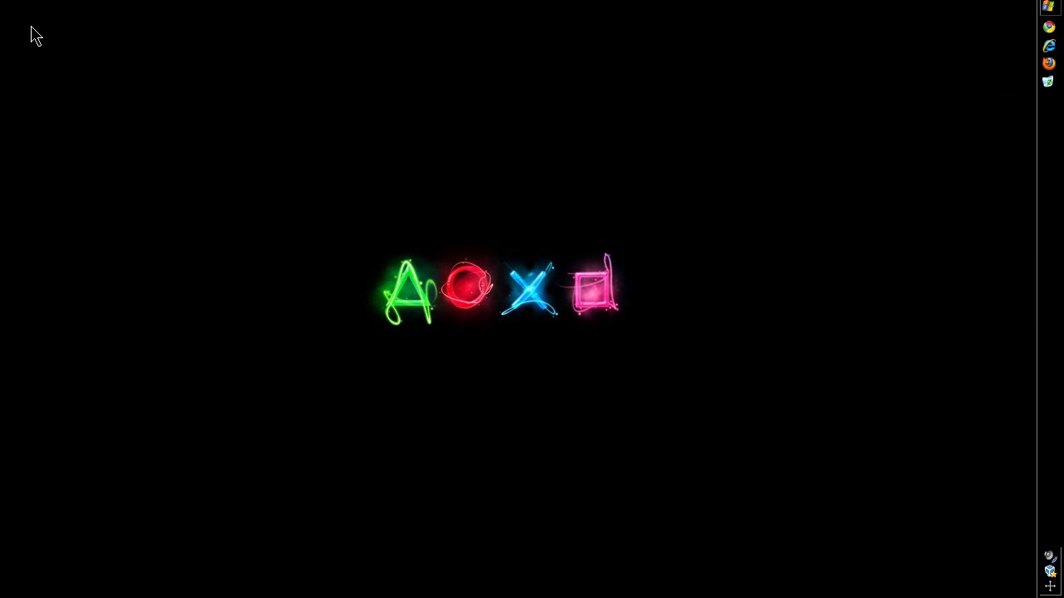
pyautogui.click(1044, 10)
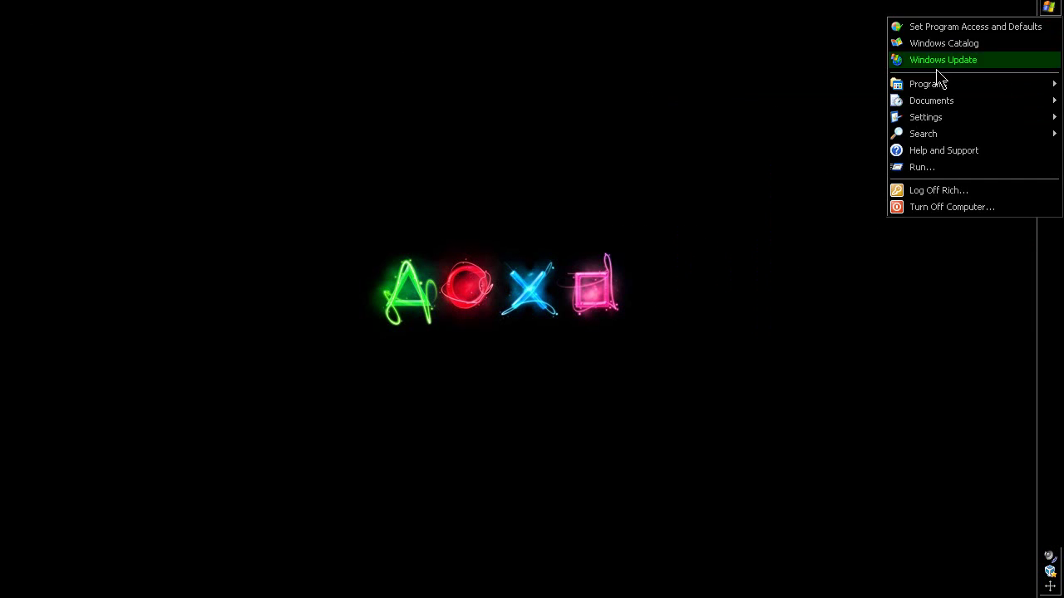
pyautogui.moveTo(938, 83)
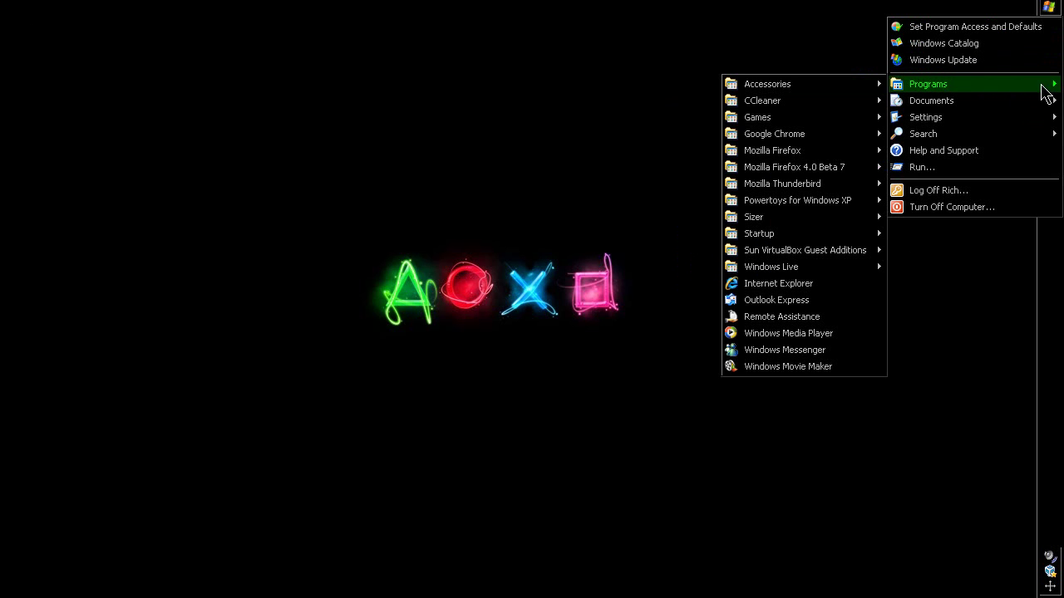
pyautogui.click(798, 50)
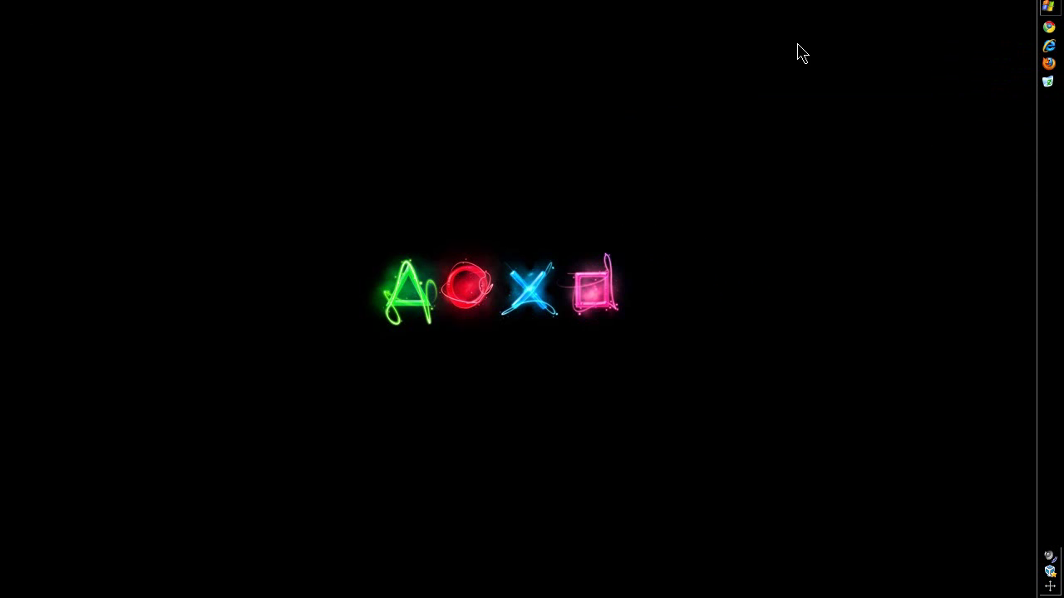
# Unlock the taskbar, drag it back to the left edge, and relock it
pyautogui.rightClick(1049, 123)
pyautogui.click(983, 222)
pyautogui.moveTo(1049, 148); pyautogui.dragTo(18, 150)
pyautogui.rightClick(13, 145)
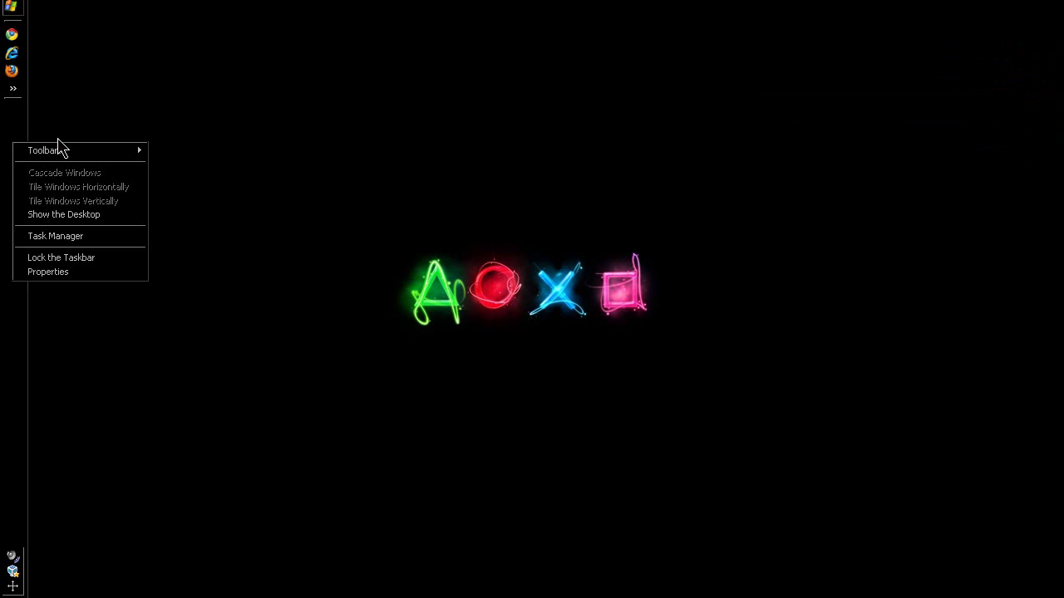
pyautogui.click(61, 258)
# Open and close the Start menu to check the left-docked taskbar
pyautogui.click(12, 7)
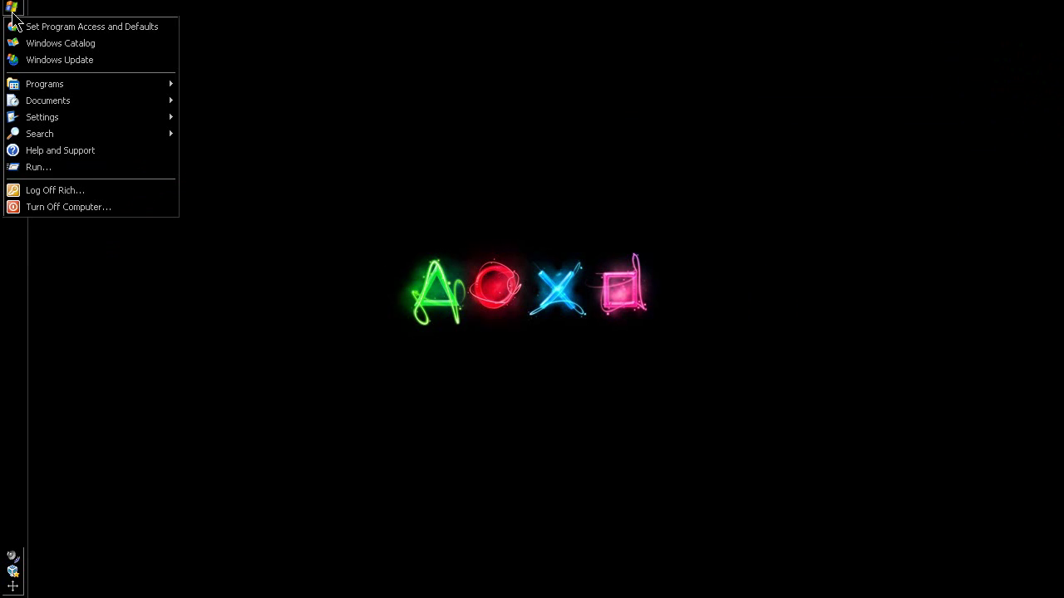
pyautogui.moveTo(79, 86)
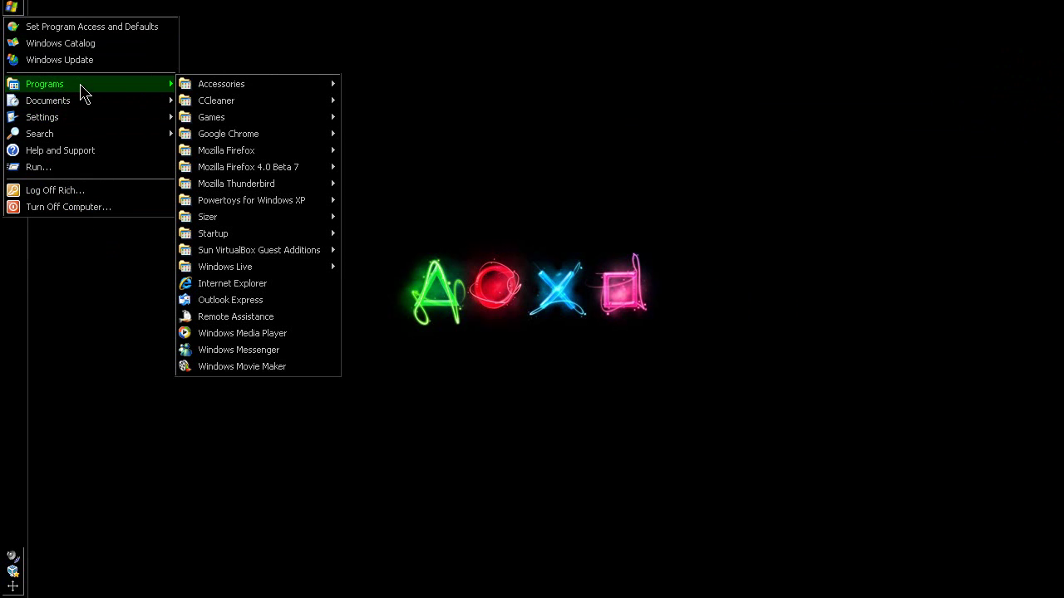
pyautogui.click(222, 50)
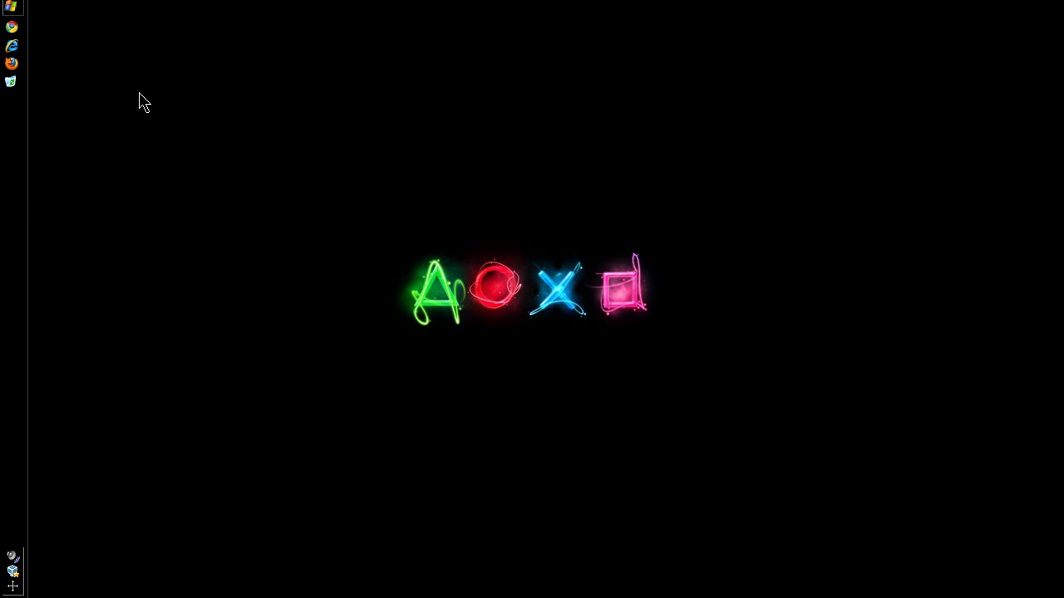